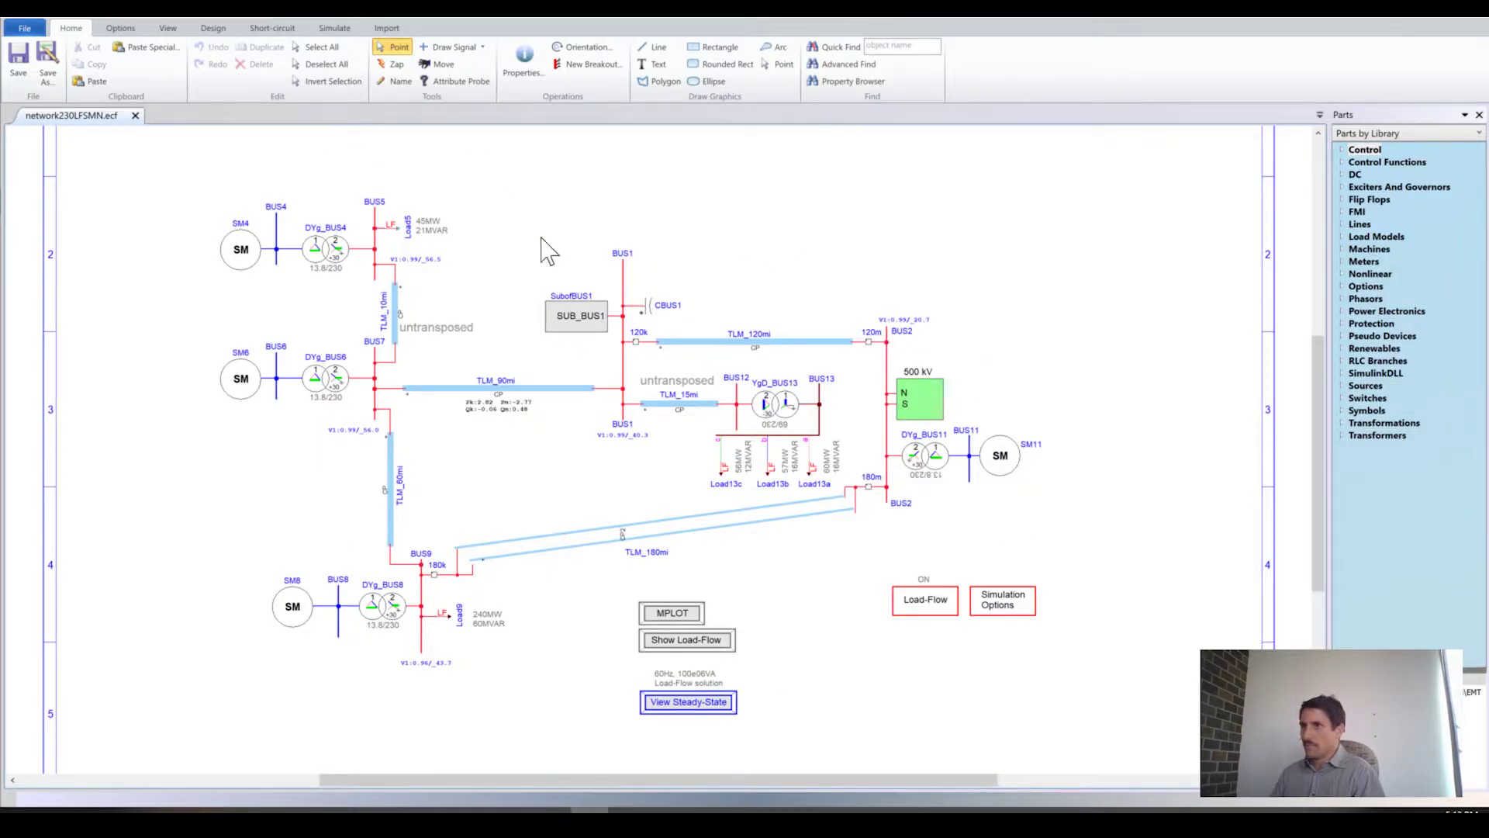
Run Find Load-Flow solution from the Simulate tab for the 230 kV network
left_click(334, 28)
left_click(399, 55)
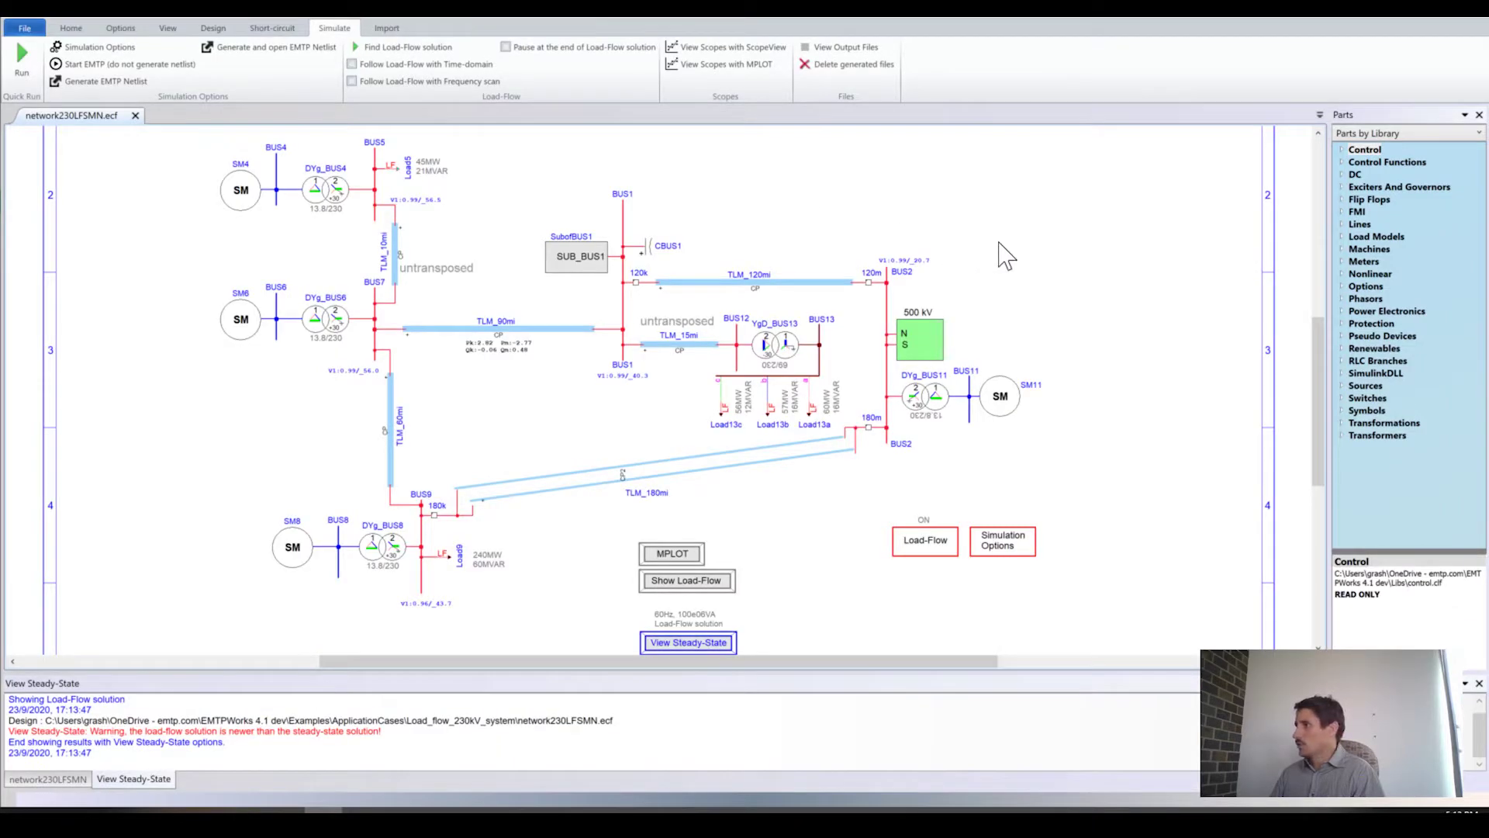
Place the Input Impedance probe ZIN1 from the Options library and wire it to BUS1
left_click(1341, 288)
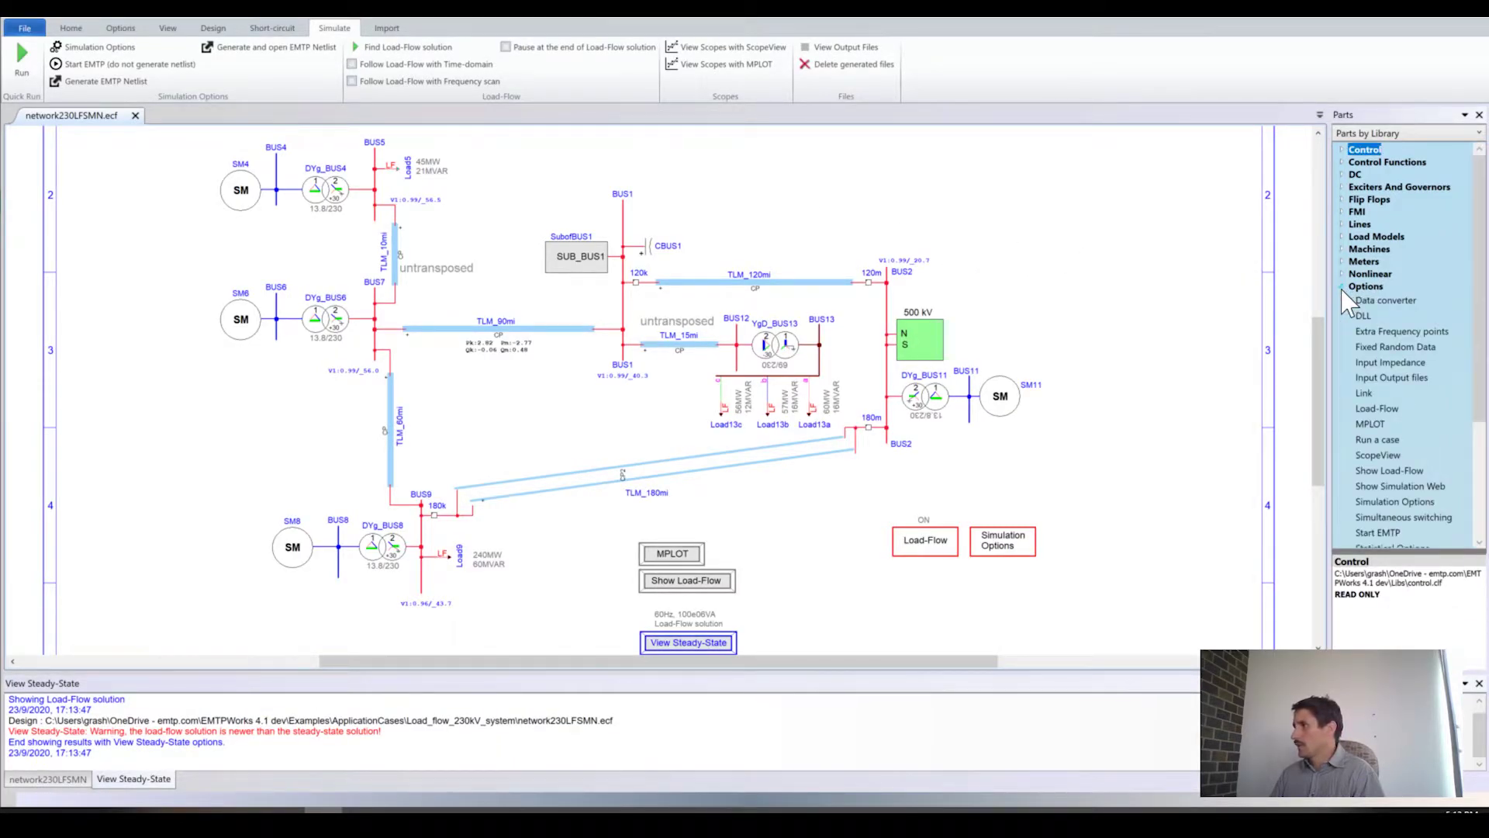
scroll(1413, 347, "down", 2)
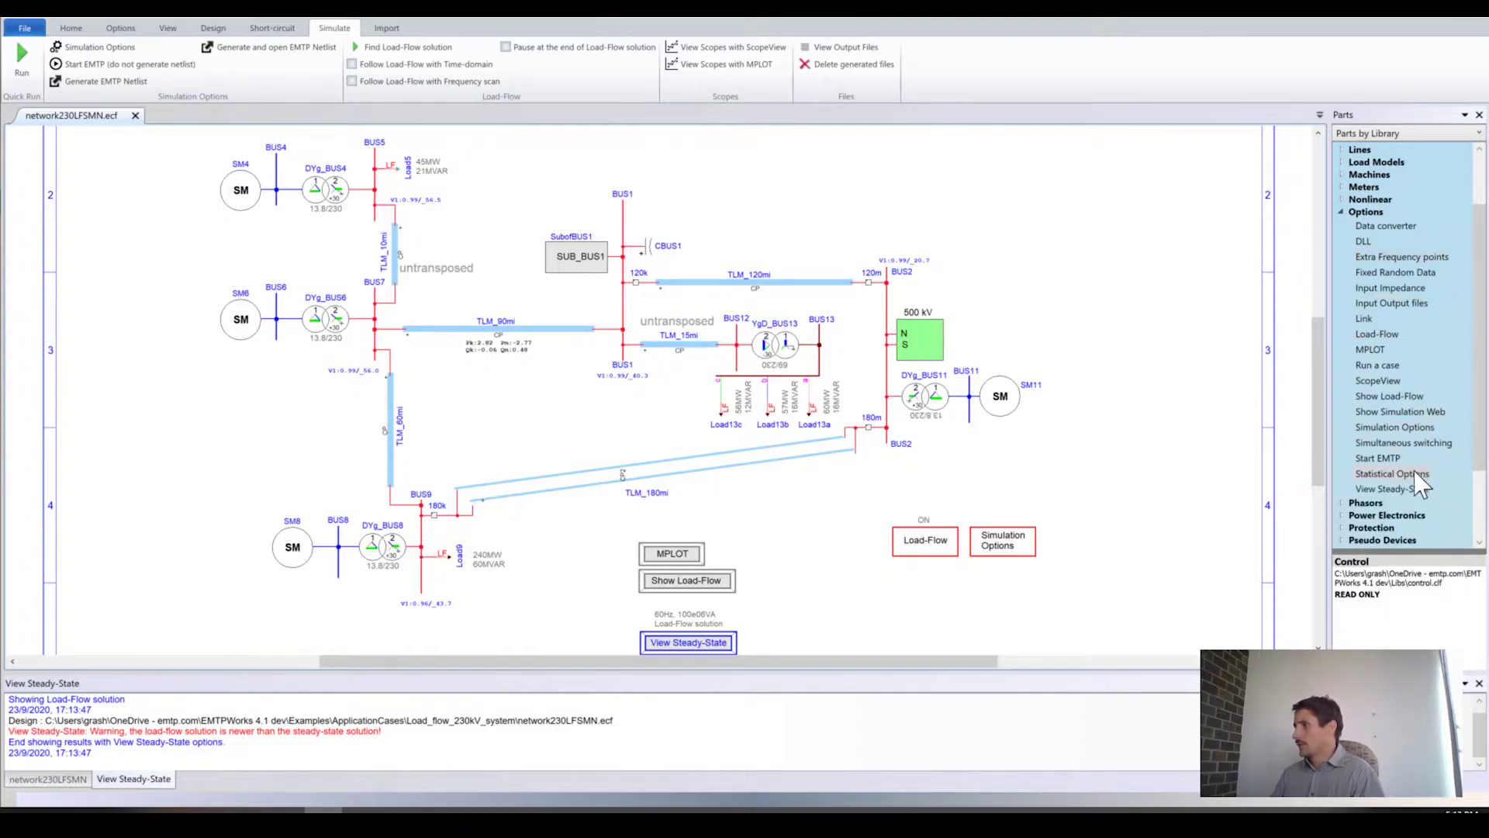
left_click_drag(1390, 288, 559, 174)
scroll(655, 245, "up", 1)
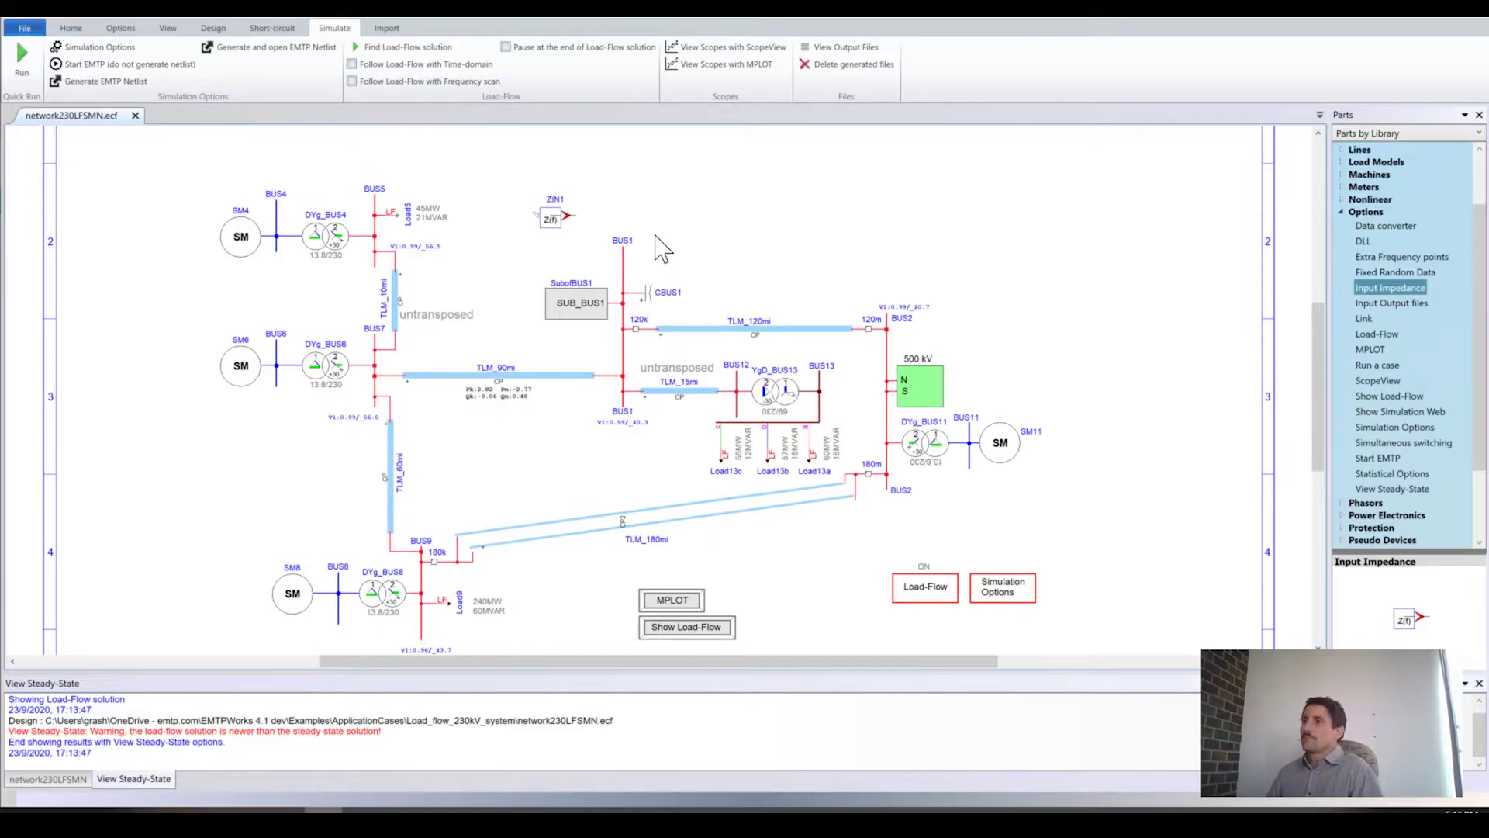
left_click_drag(553, 221, 565, 240)
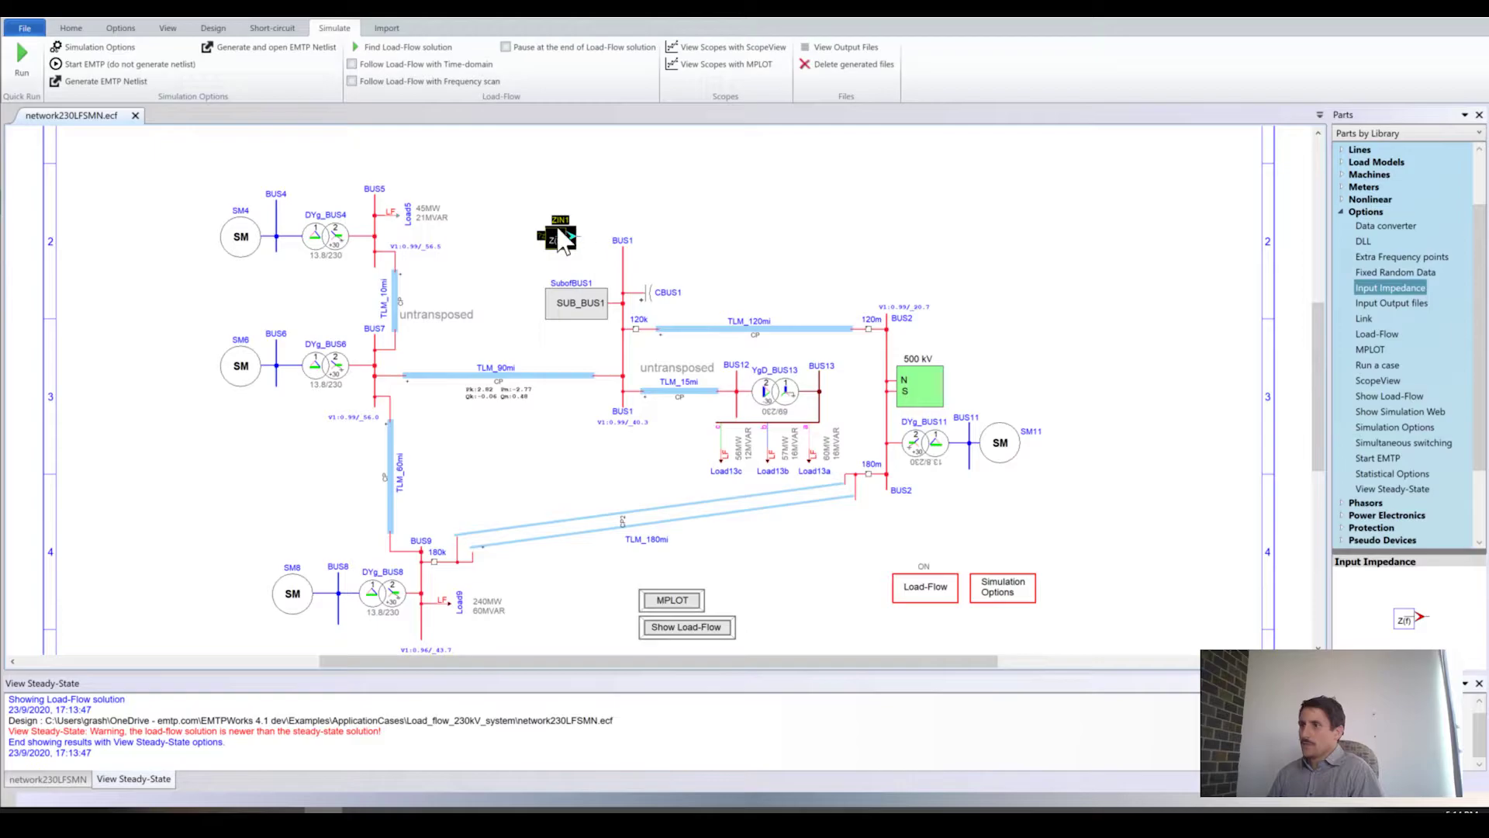
left_click(622, 249)
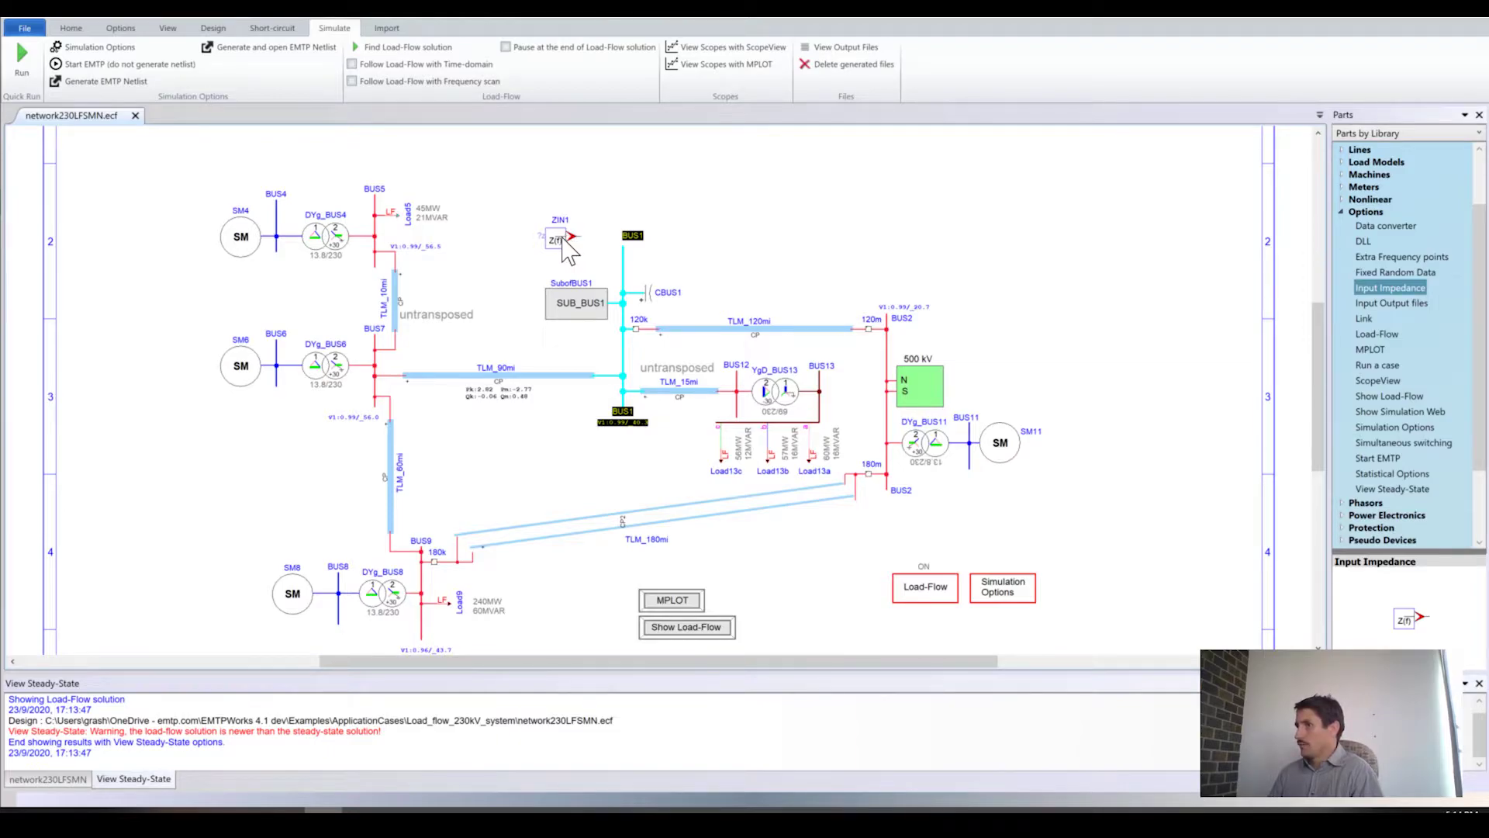
left_click_drag(564, 236, 626, 264)
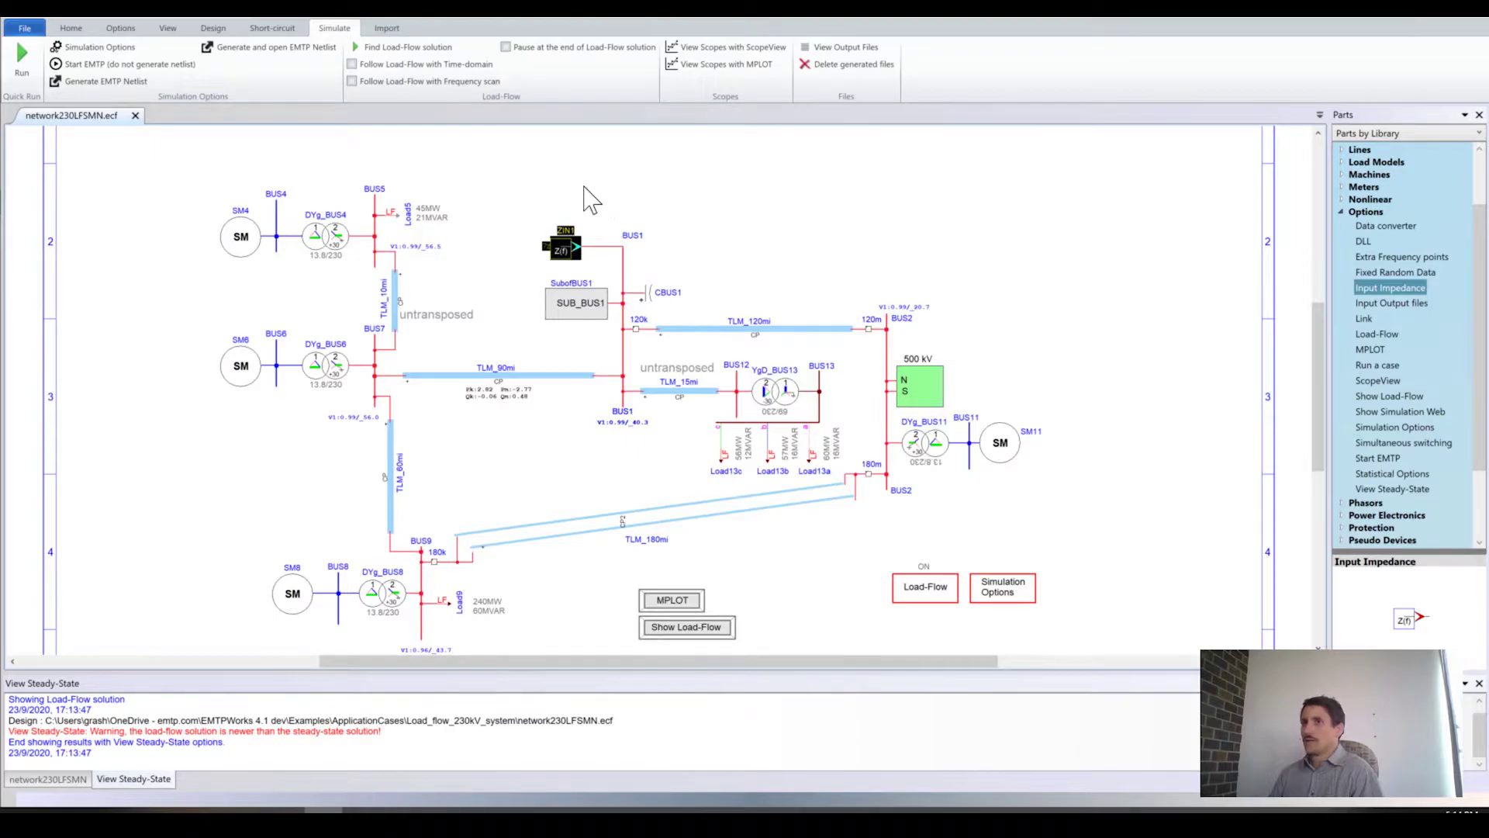
Disable load-flow and enable a frequency scan with fmax 20000 Hz in Simulation Options
left_click(93, 47)
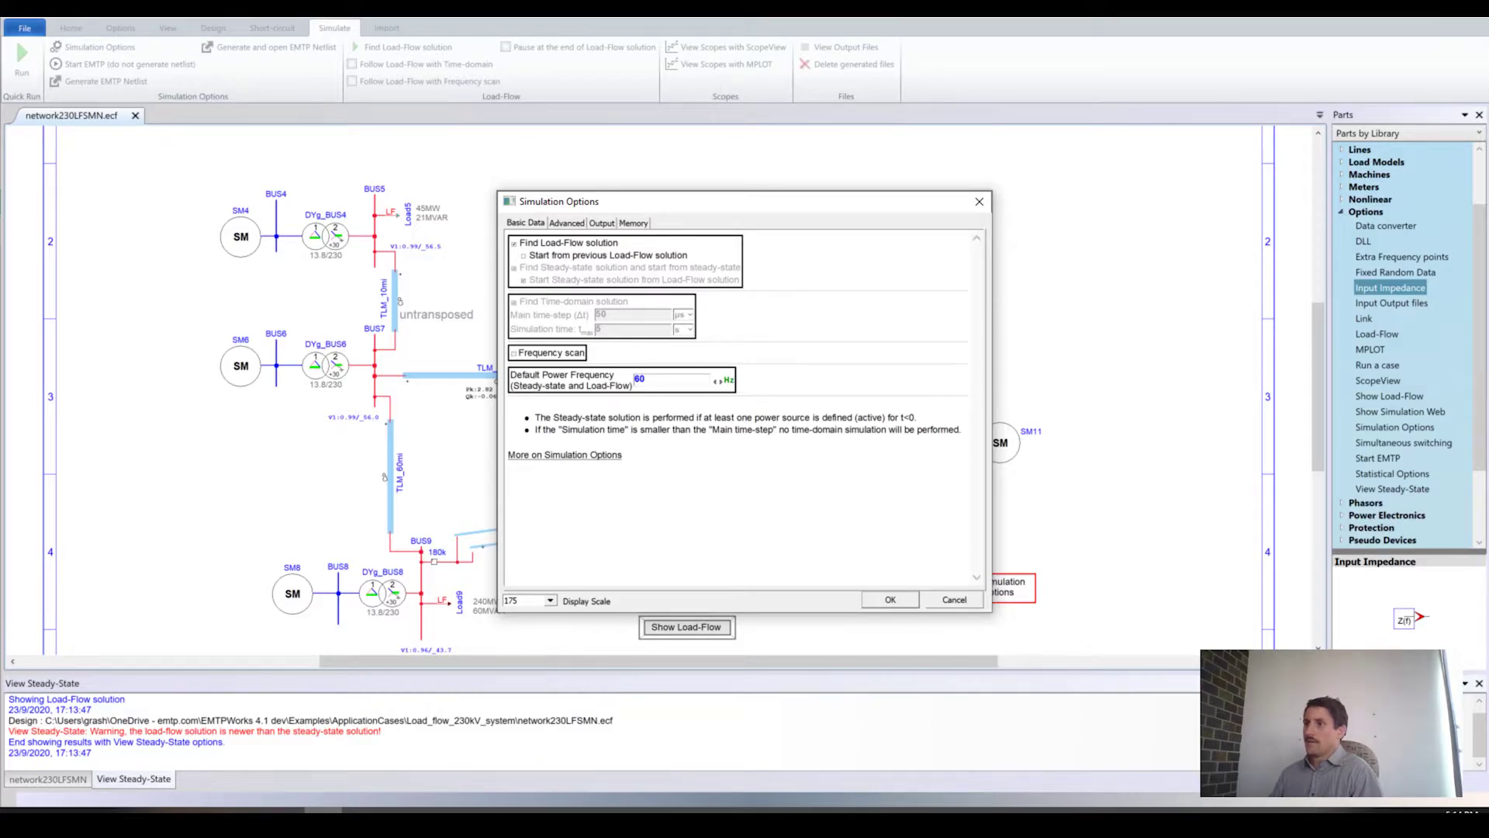
left_click(513, 243)
left_click(514, 243)
left_click(514, 246)
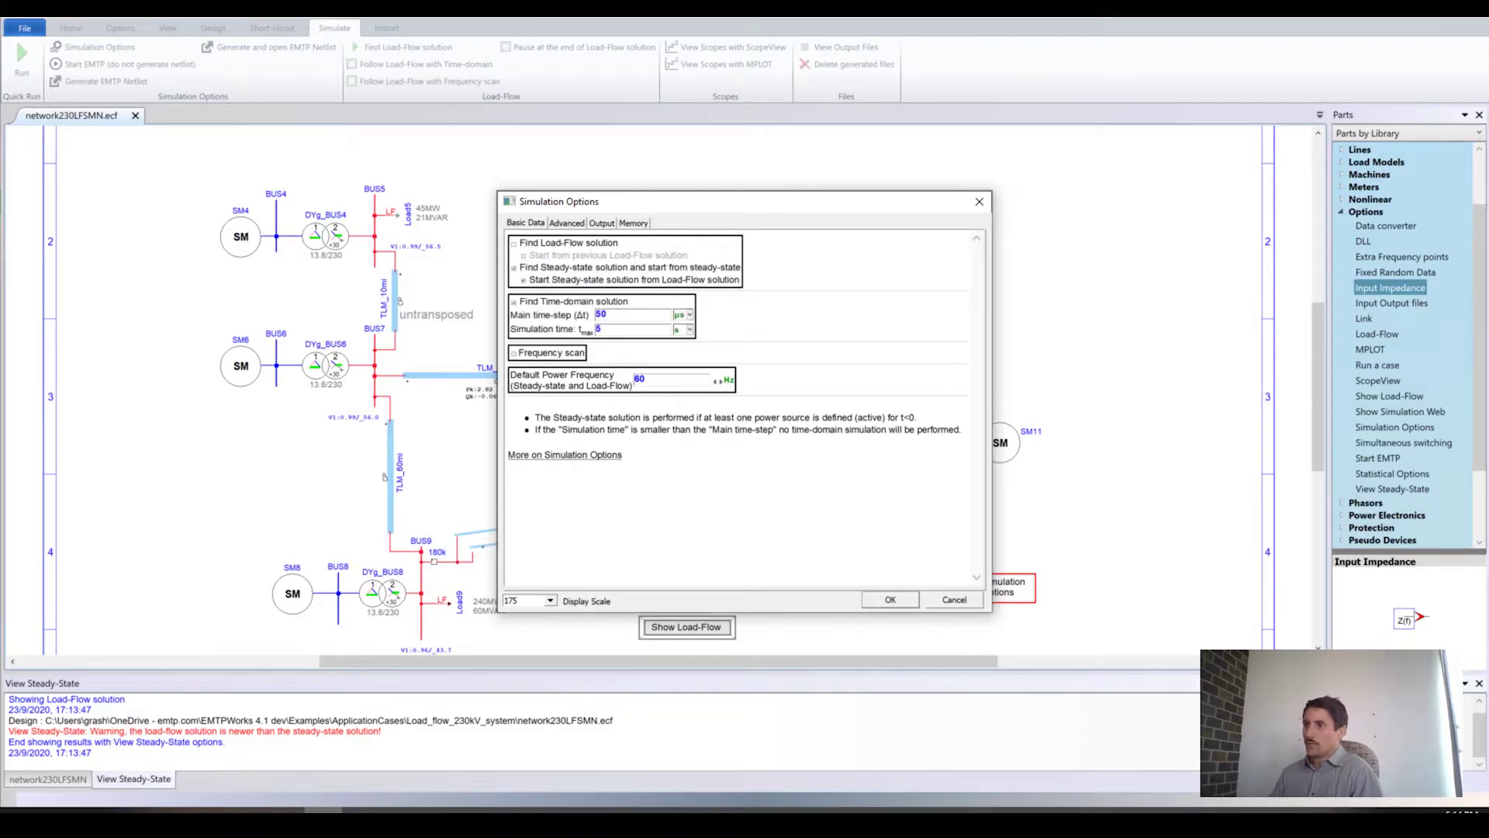
left_click(512, 353)
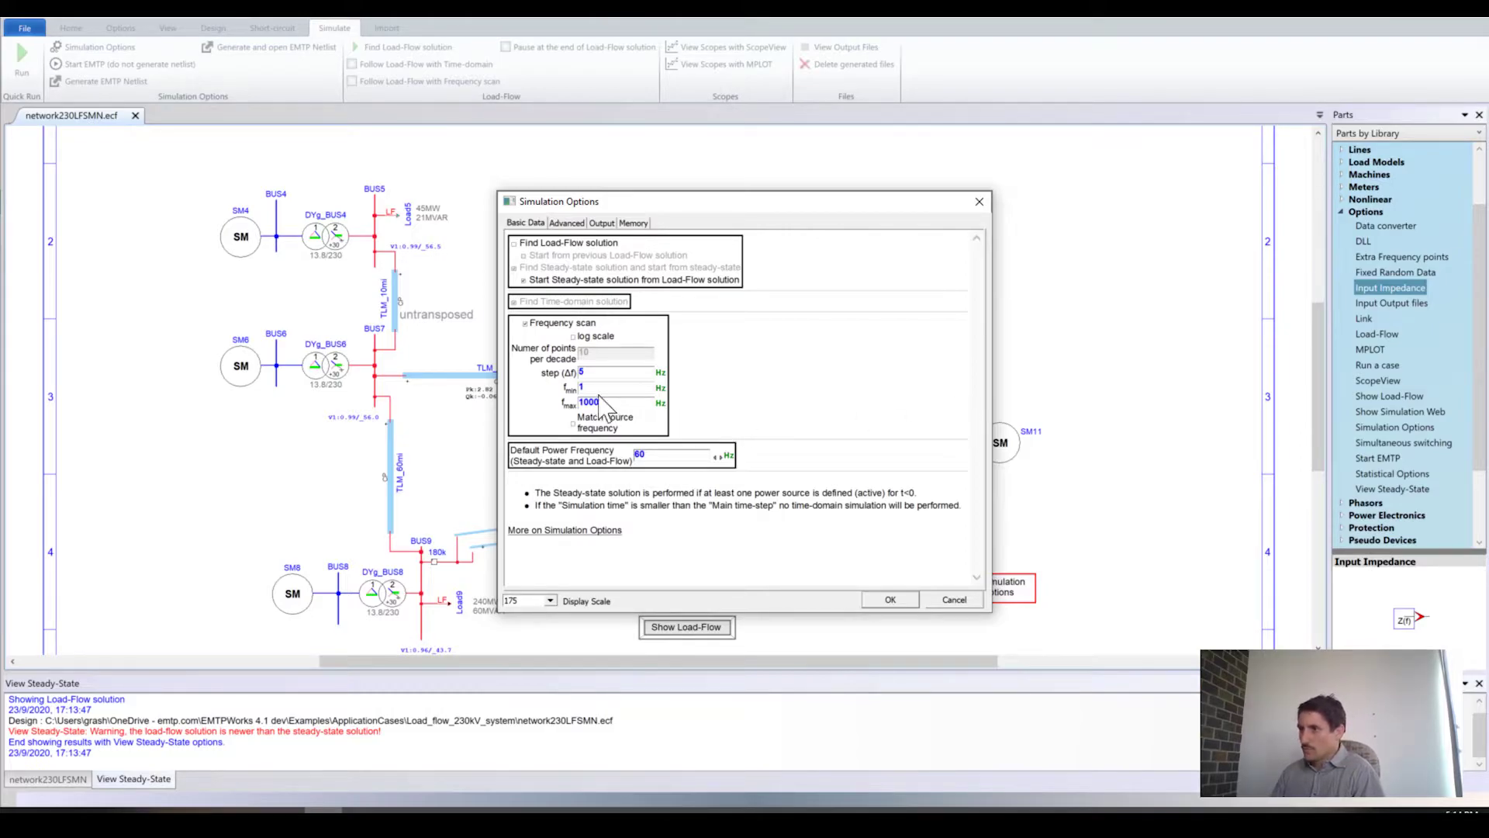
type("2")
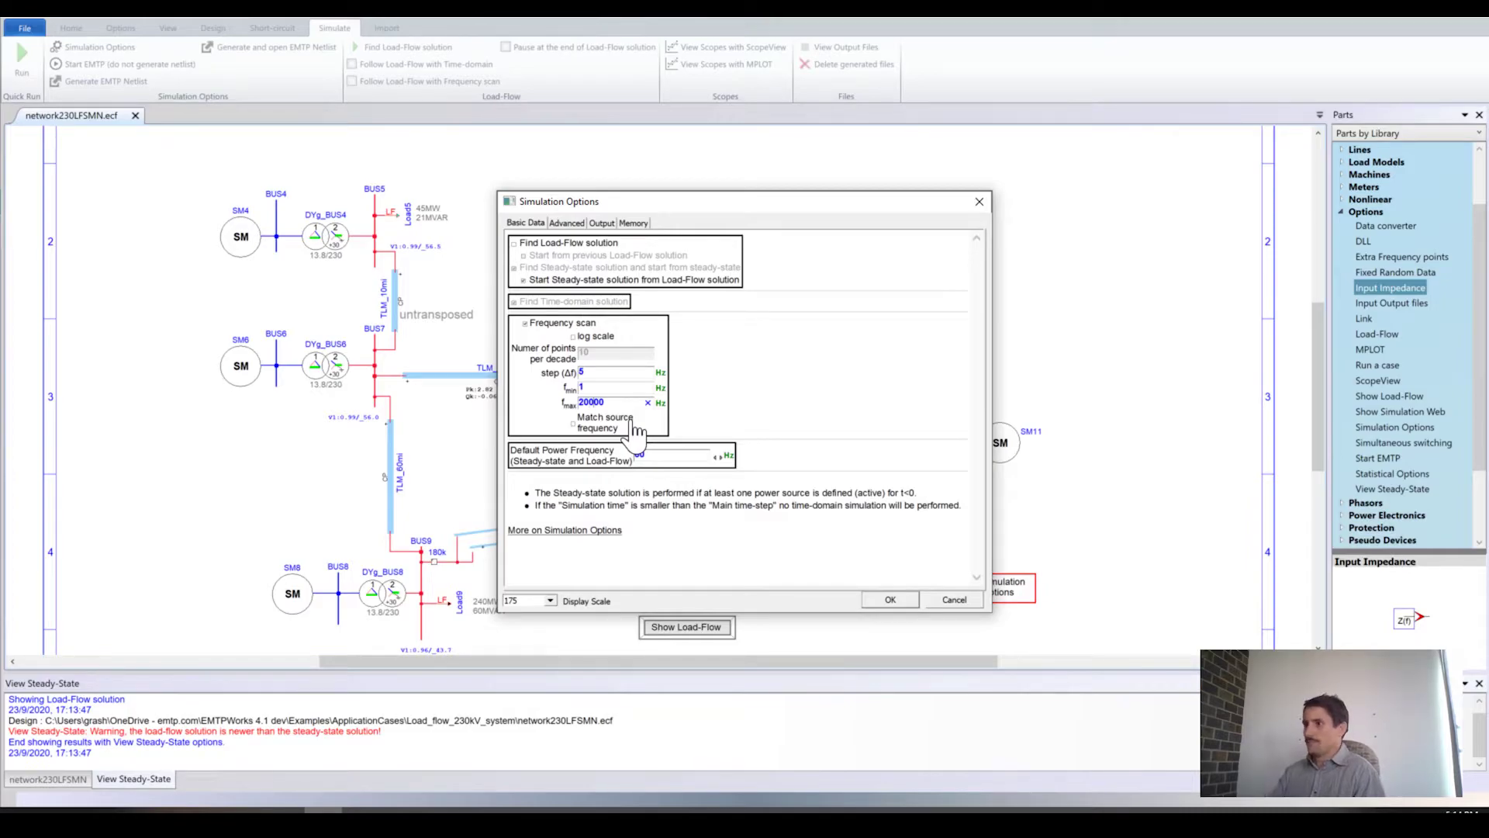
type("0")
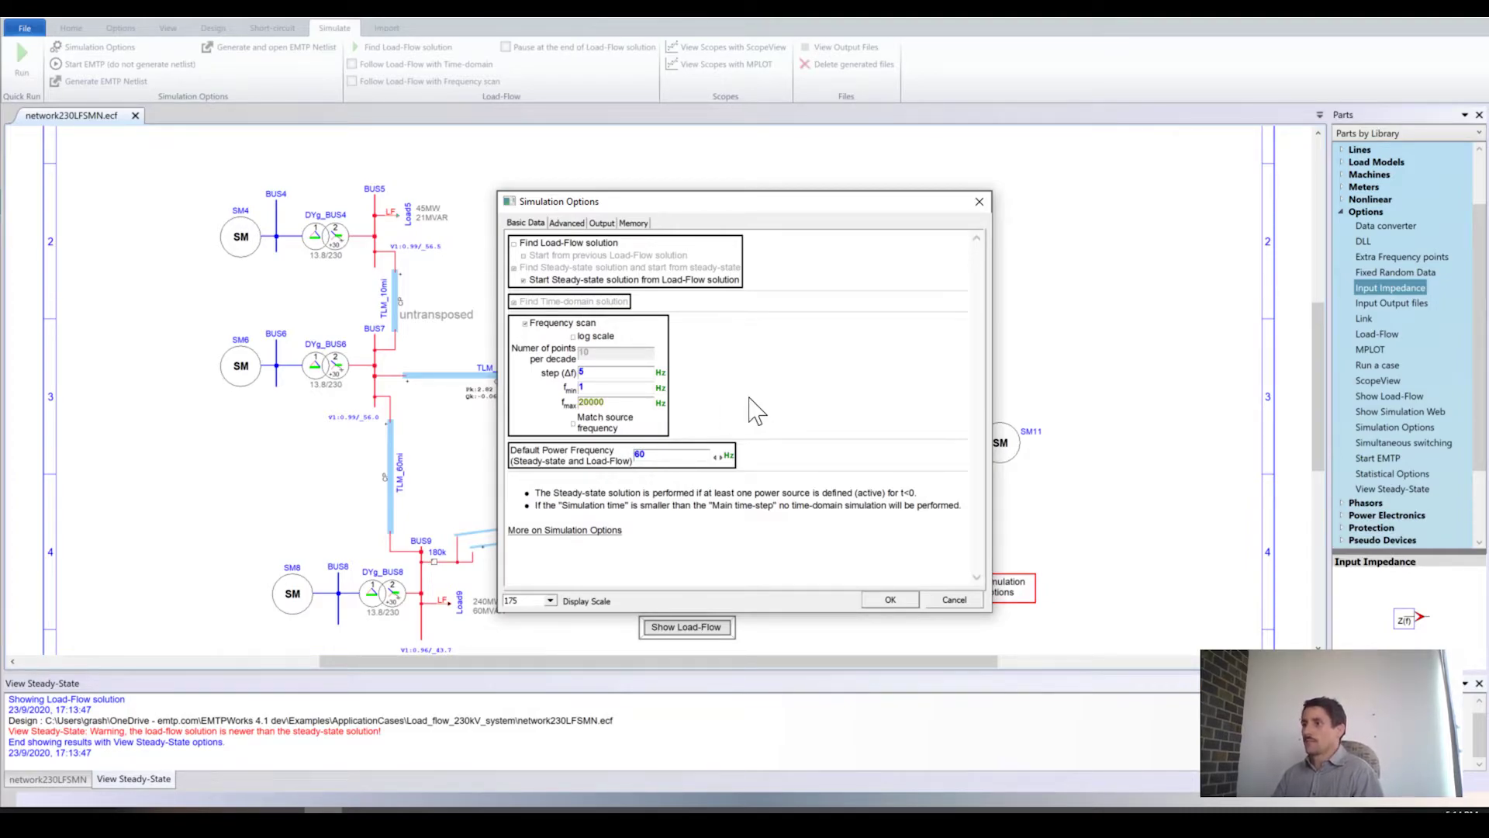
left_click(891, 602)
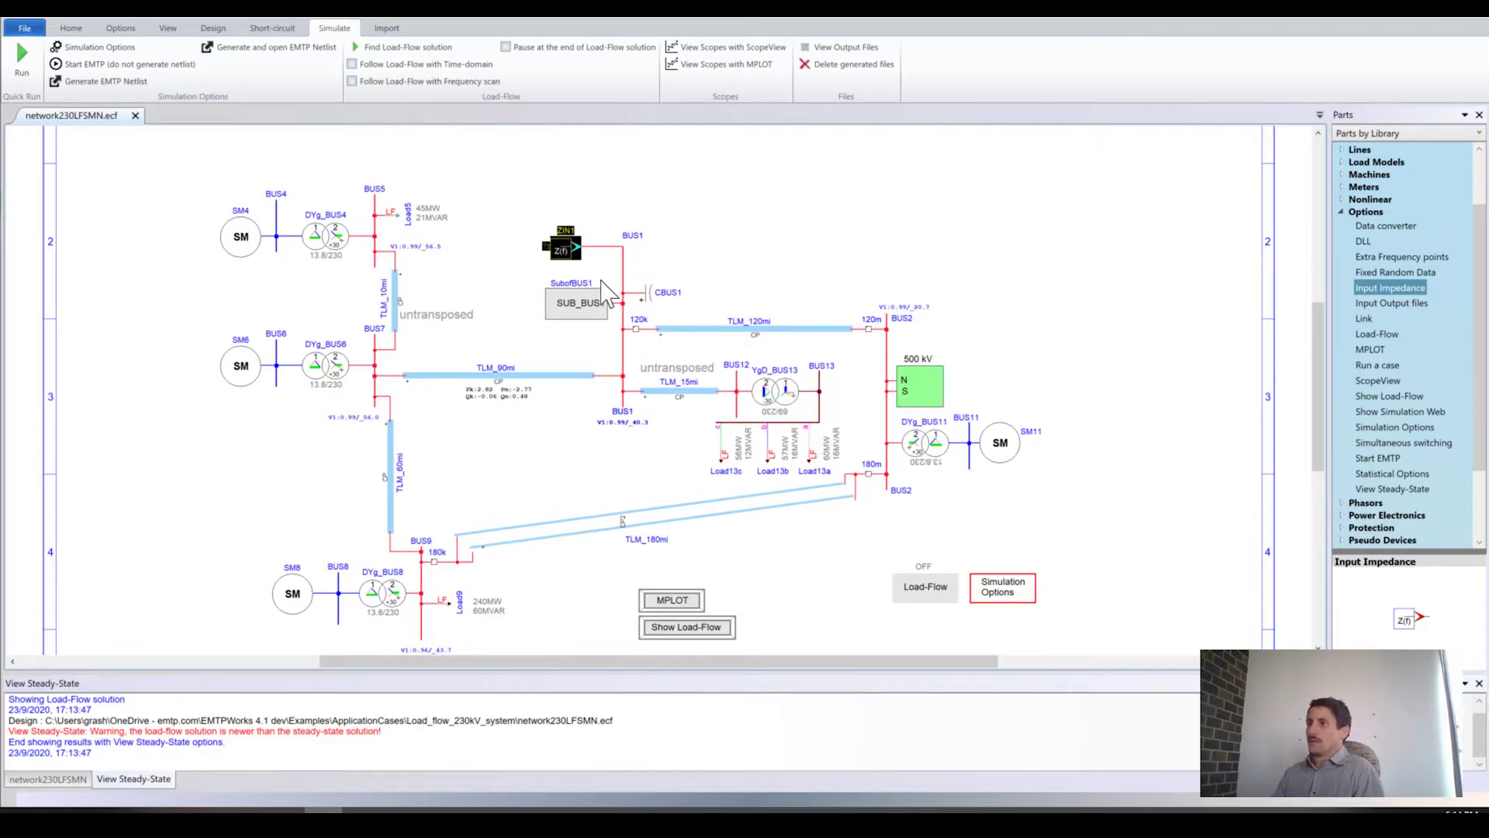
double_click(564, 250)
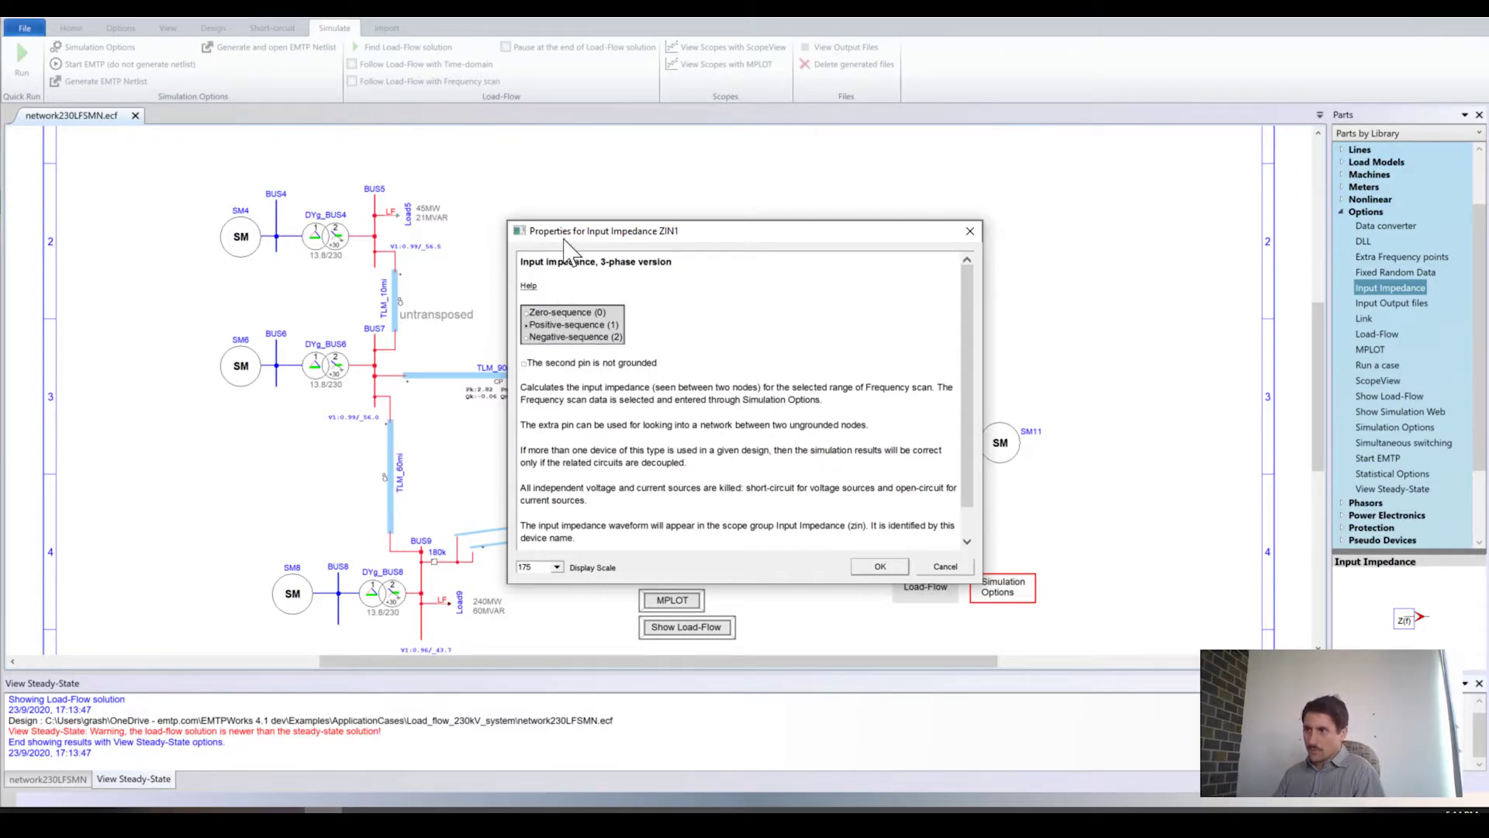
left_click_drag(554, 231, 715, 232)
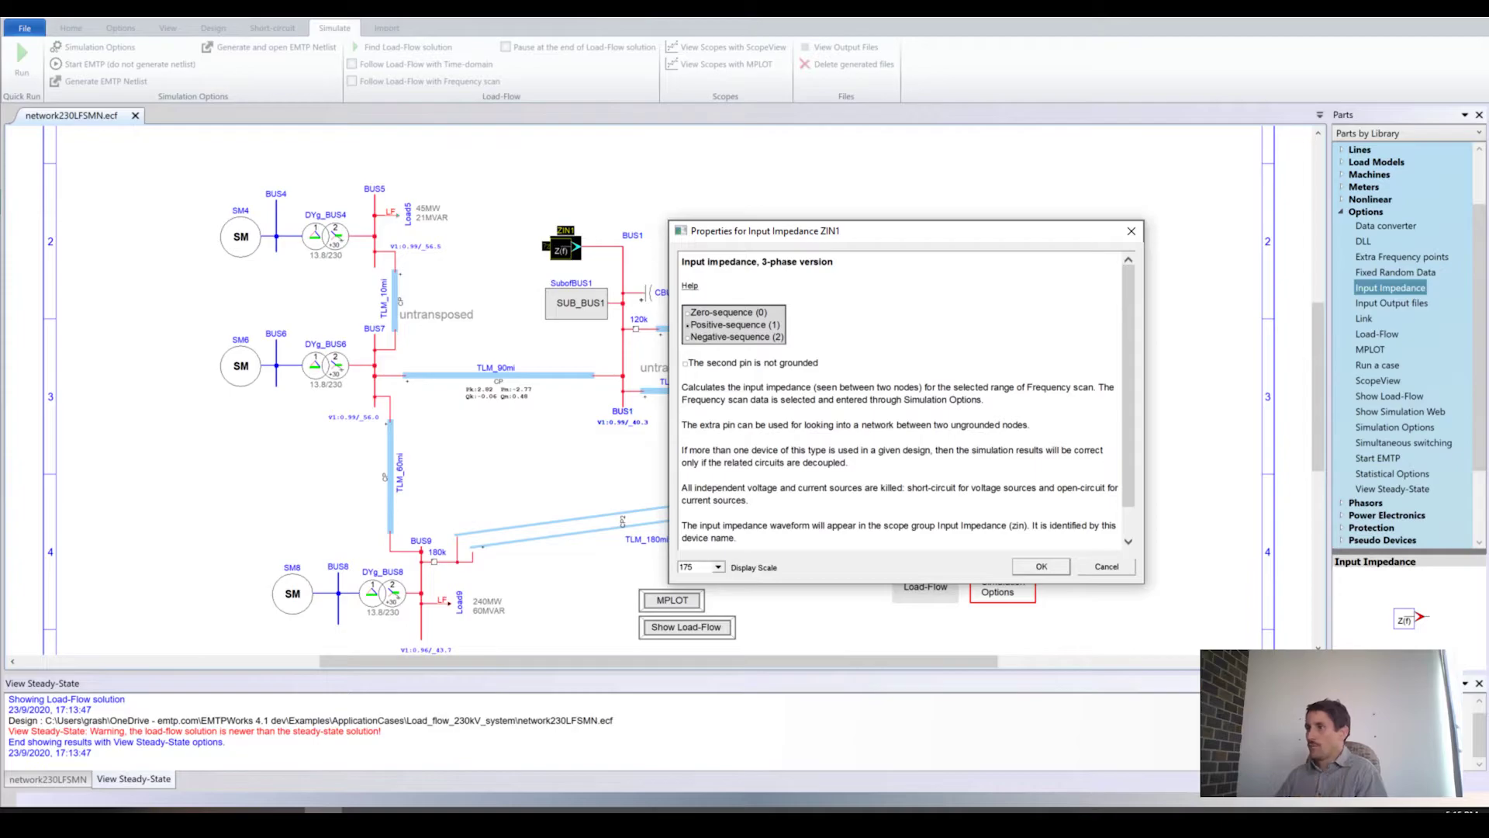
left_click(1038, 567)
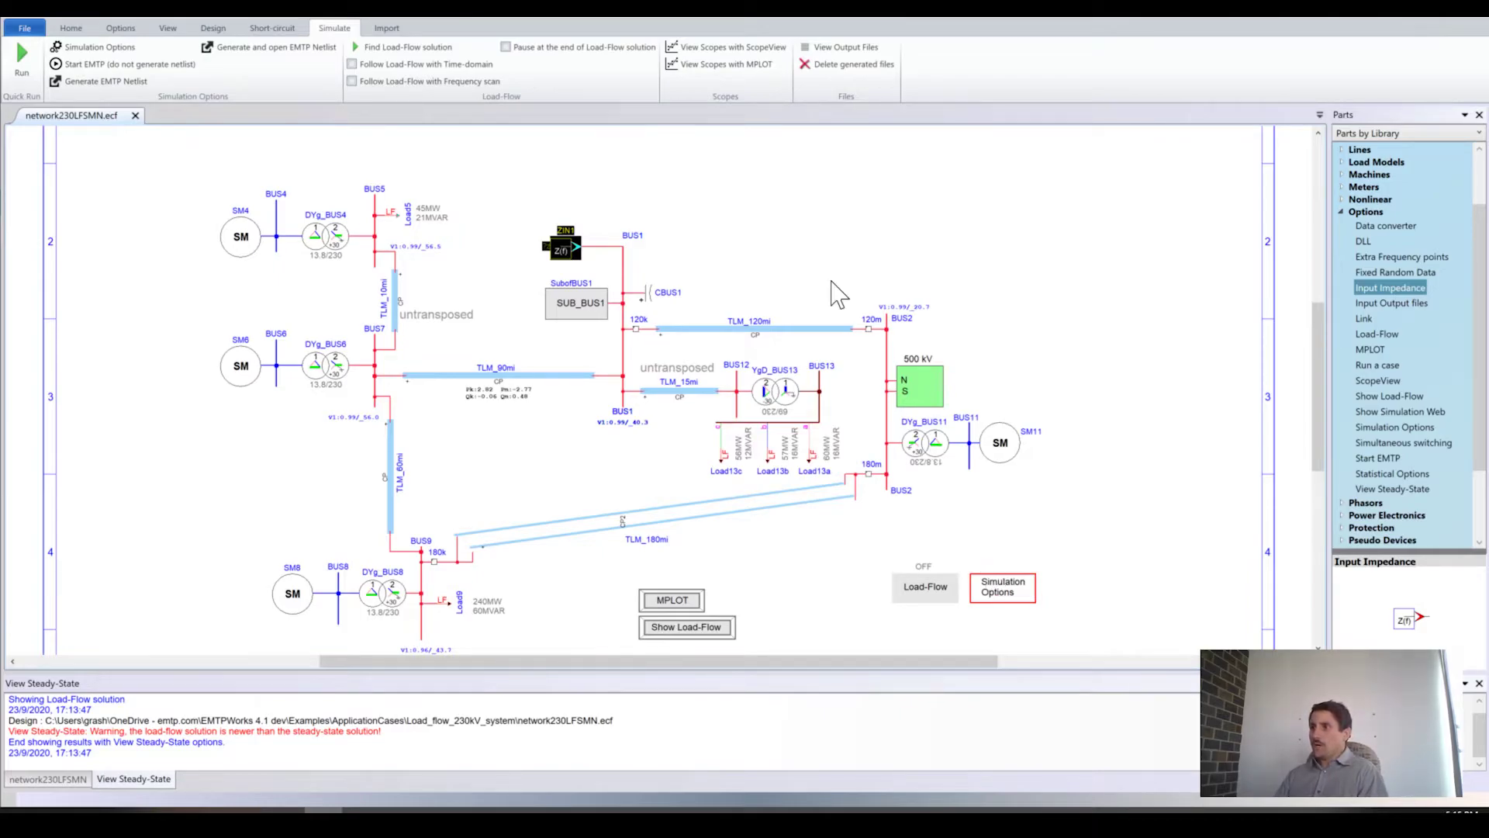
Run the frequency-scan simulation and view its scopes with ScopeView
left_click(26, 66)
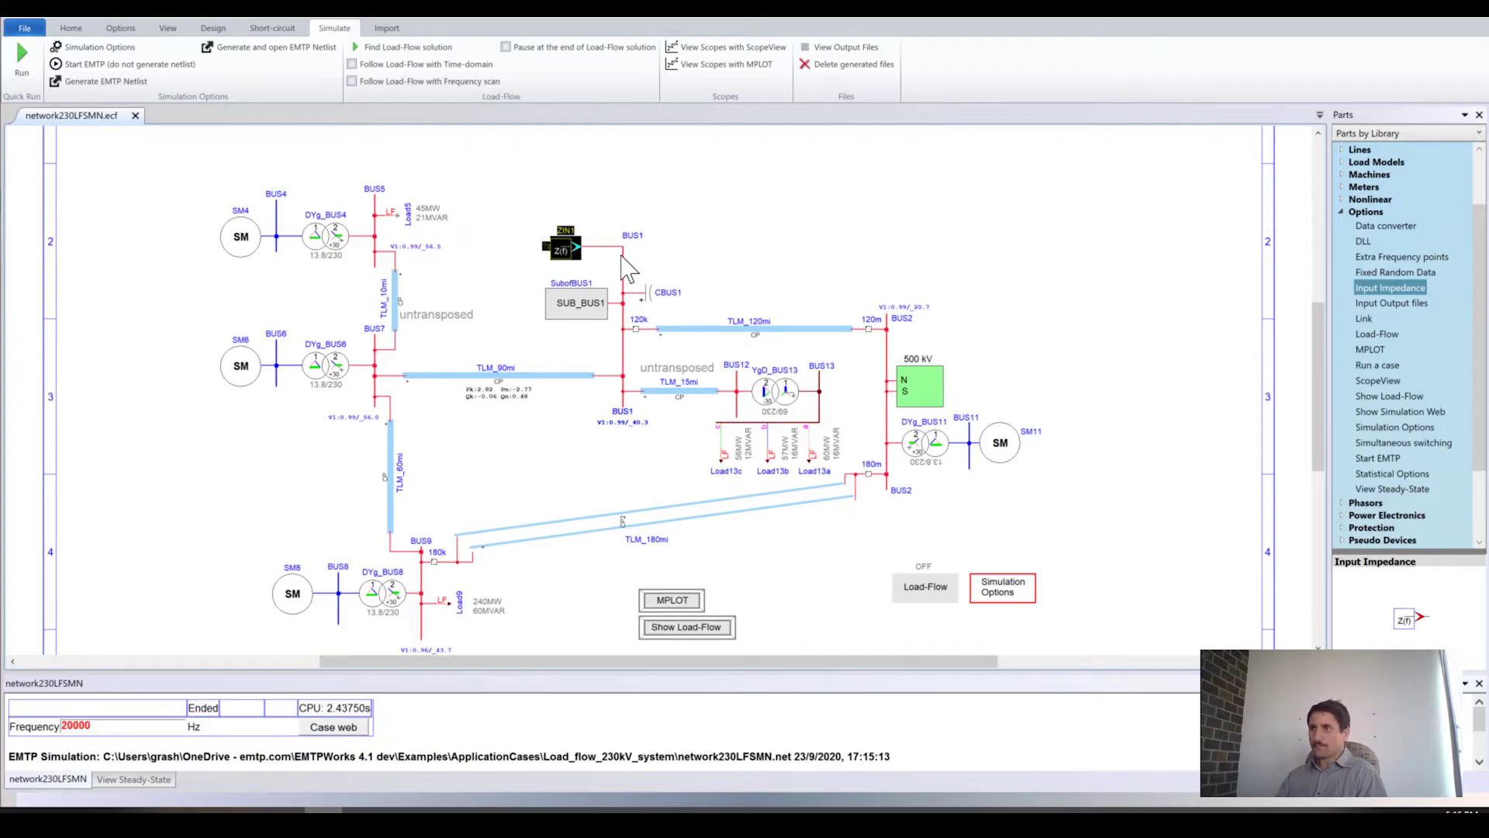
left_click(708, 48)
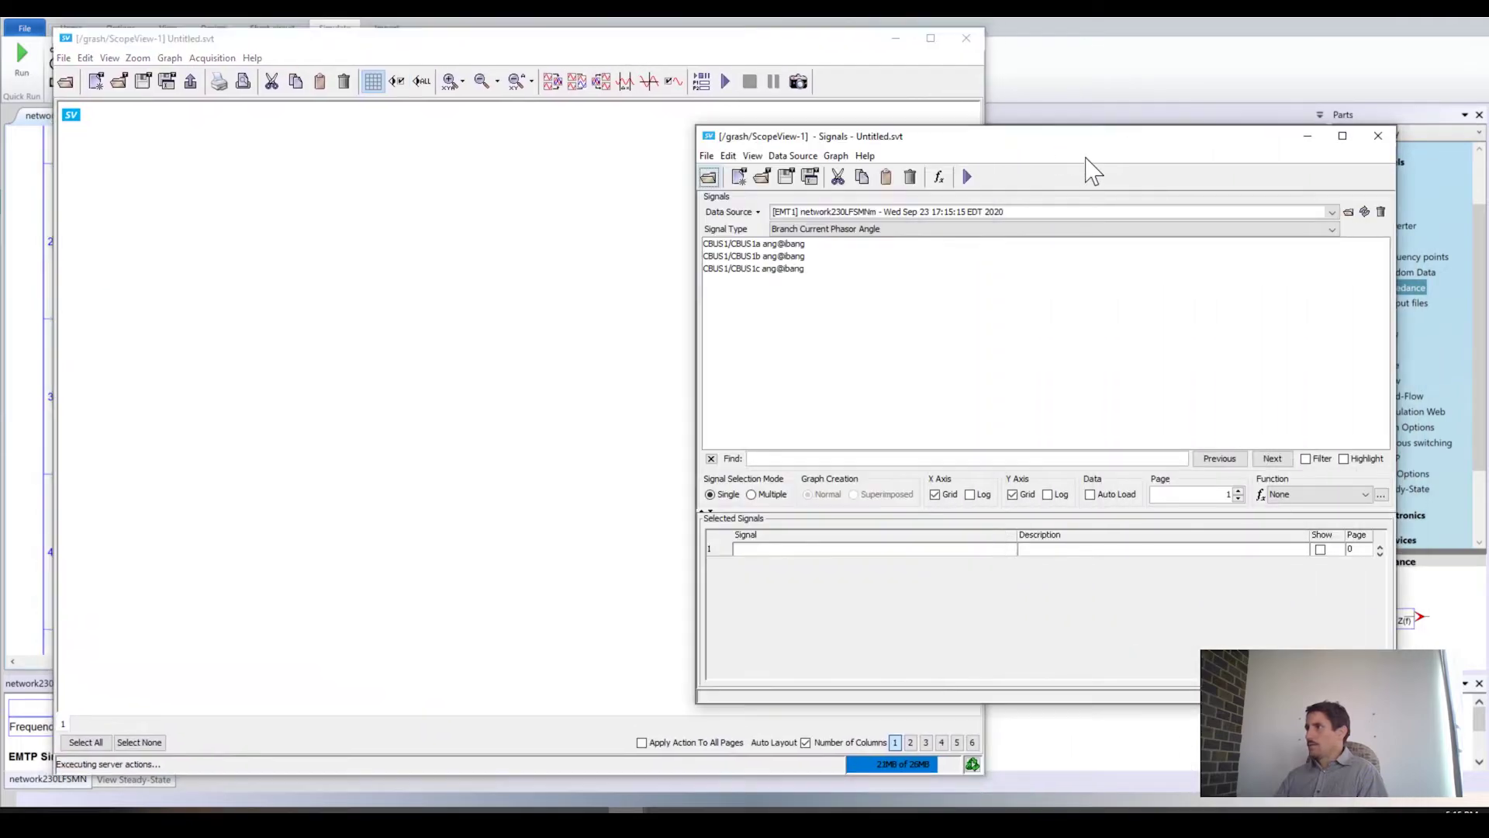
Set Signal Type to Input Impedance Phasor Magnitude and move the ScopeView window lower
left_click(826, 229)
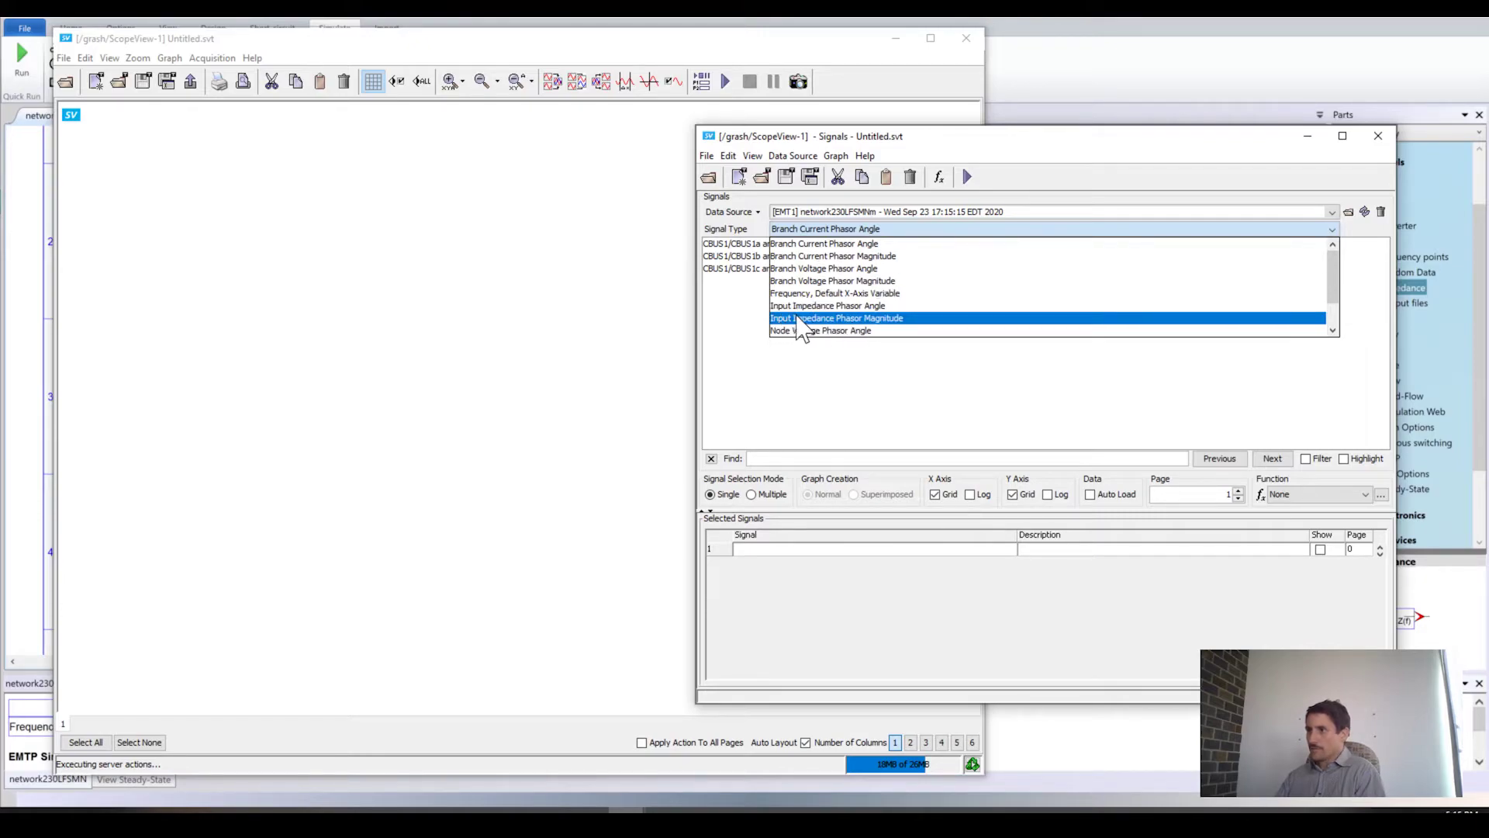
left_click(877, 319)
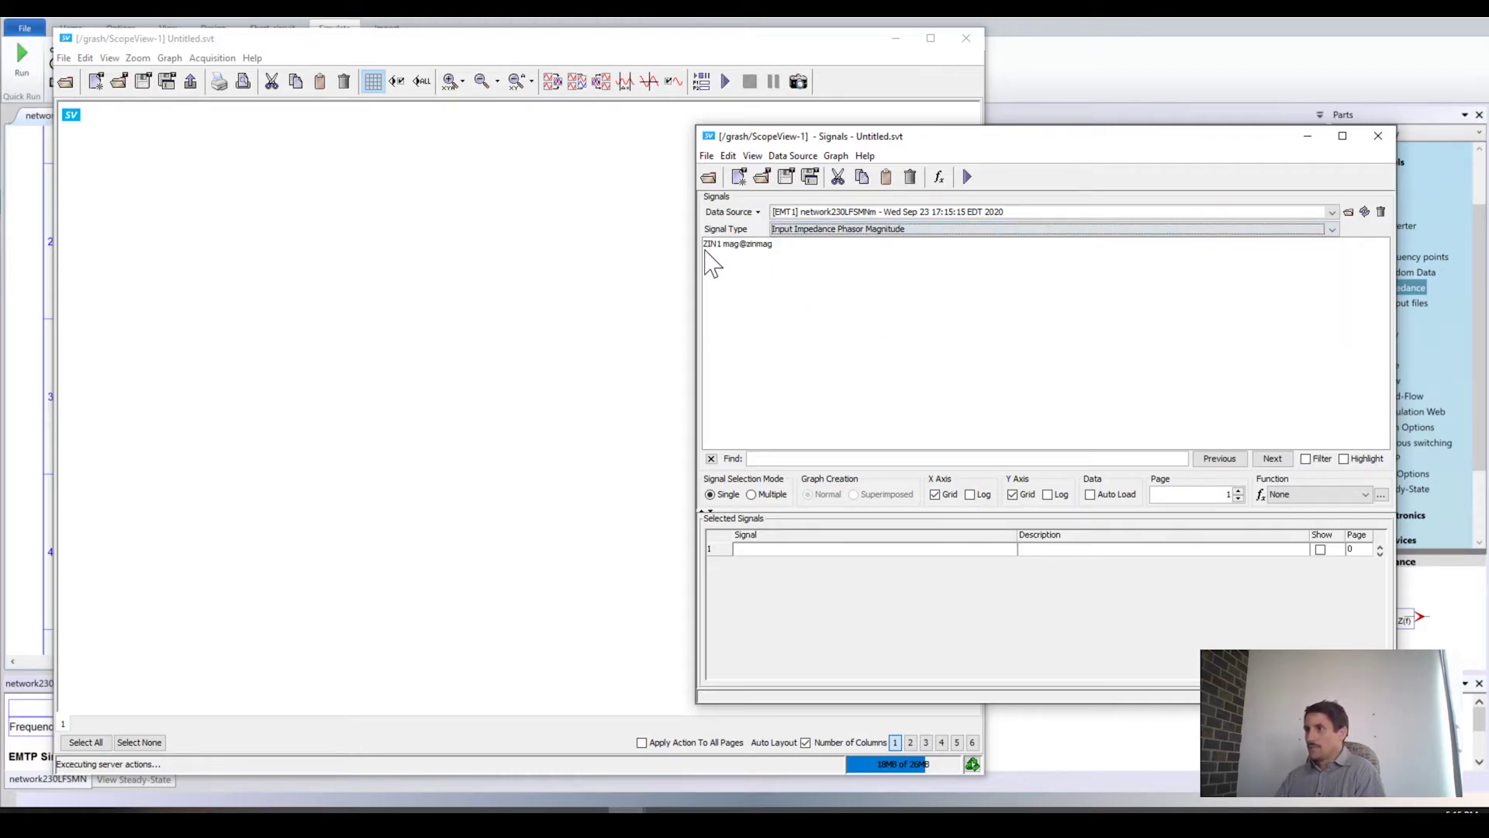
left_click_drag(729, 45, 609, 167)
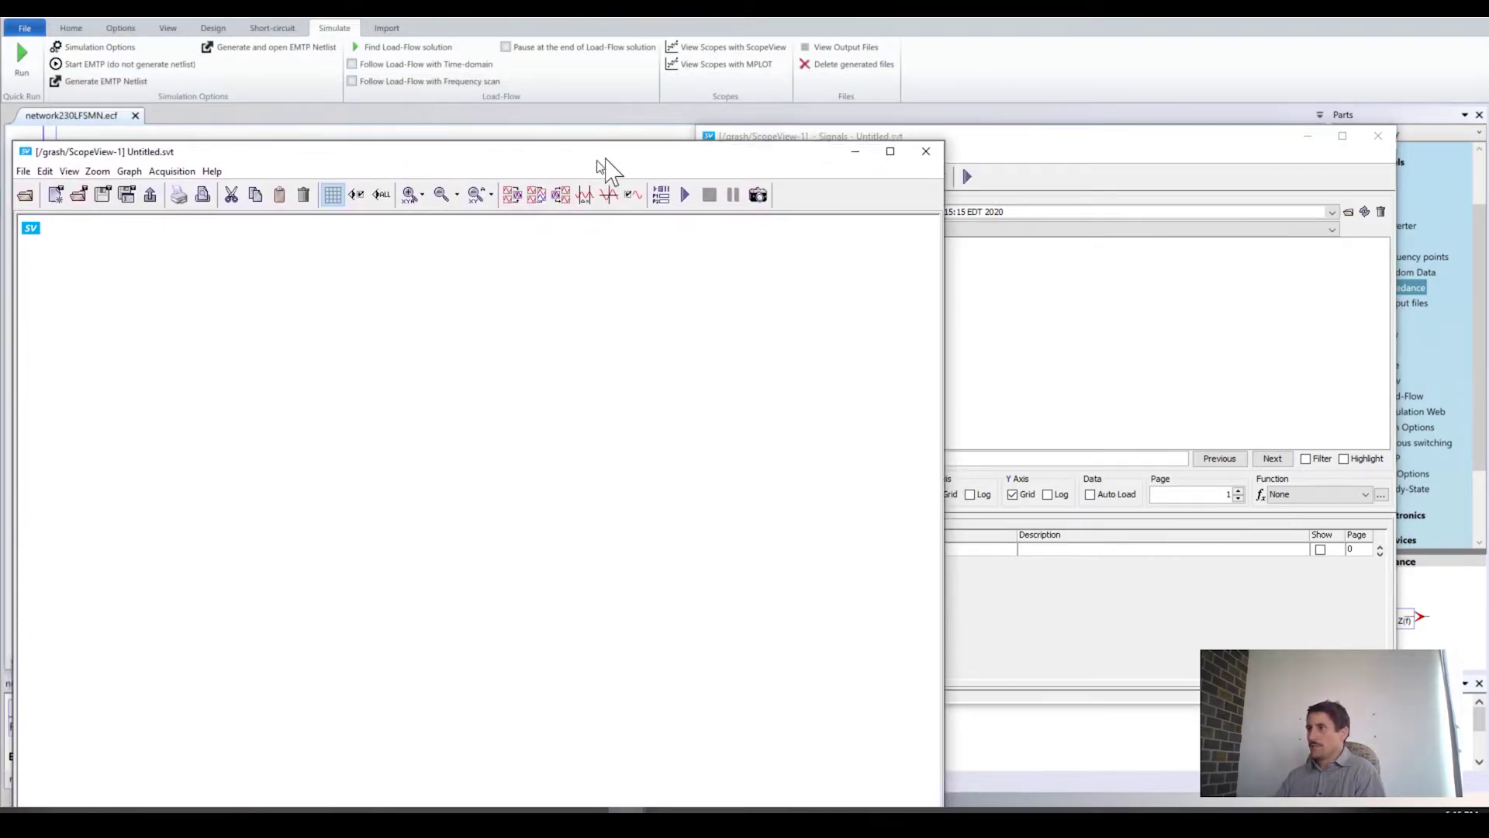
Plot ZIN1 mag@zinmag and ZIN1 ang@zinang as two stacked graphs versus frequency
left_click(1086, 149)
double_click(724, 245)
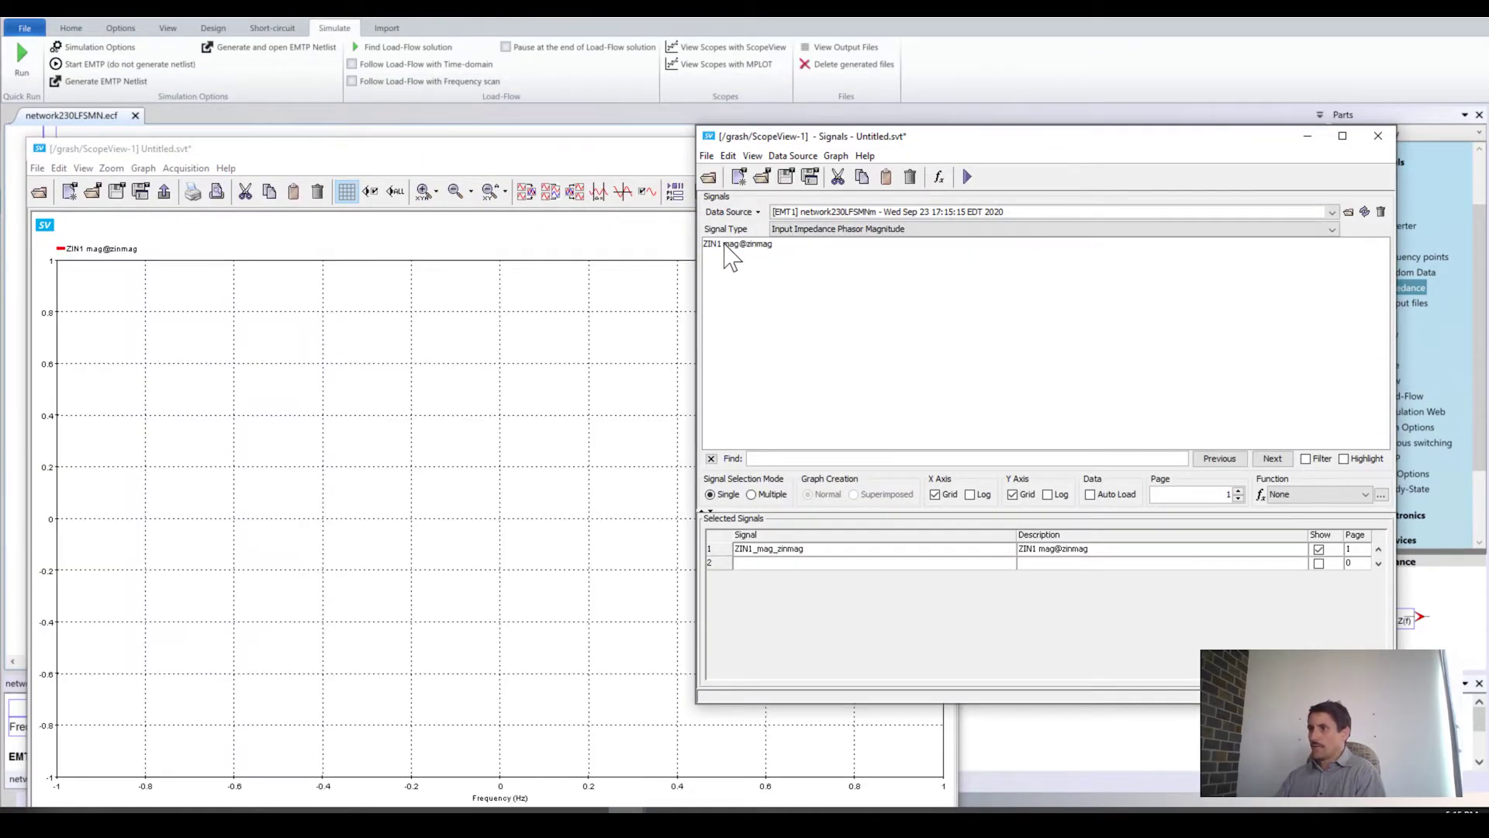
left_click(814, 229)
left_click(812, 323)
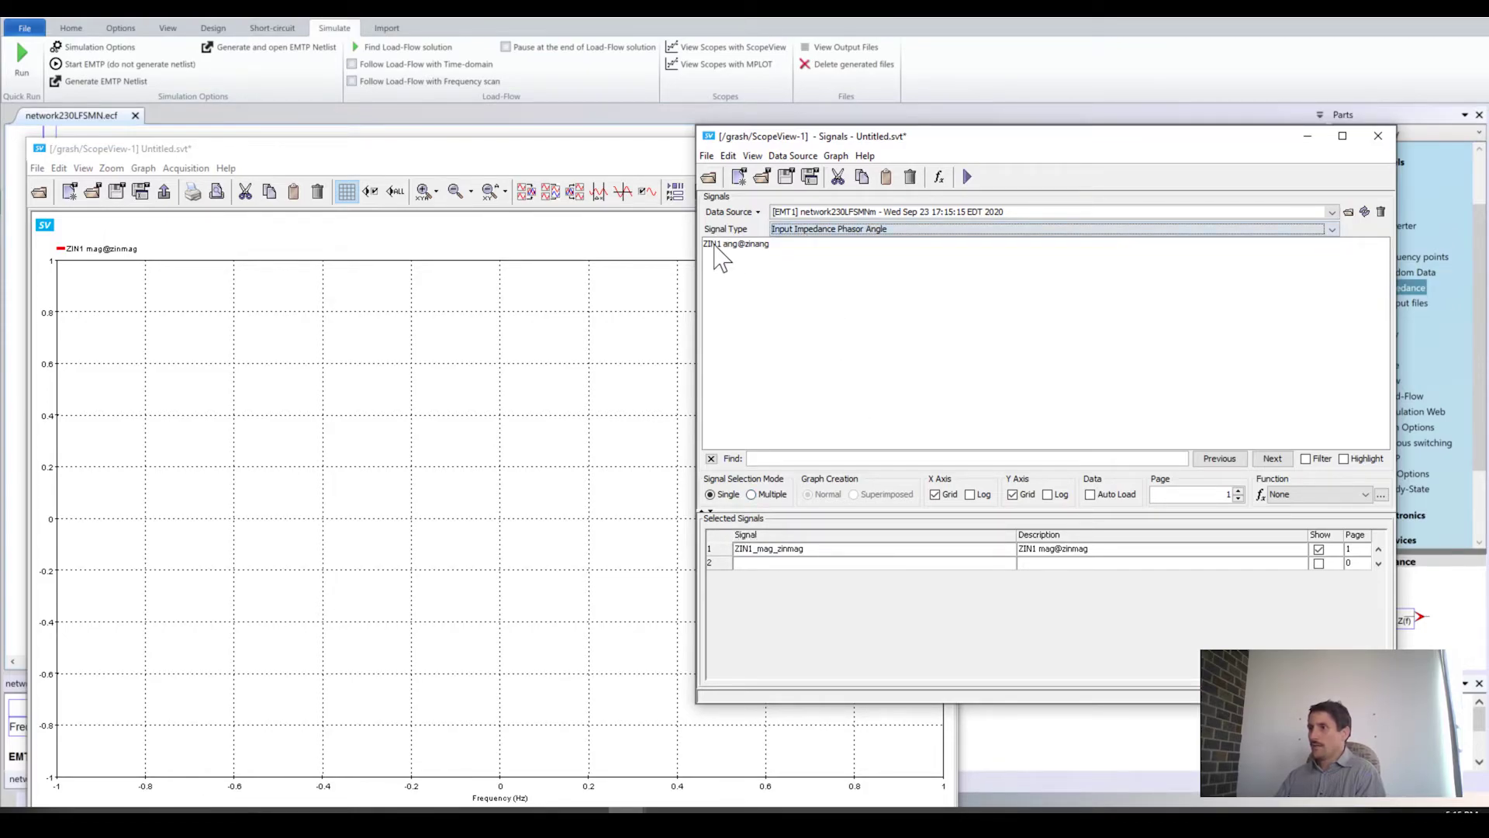
double_click(725, 245)
left_click(967, 177)
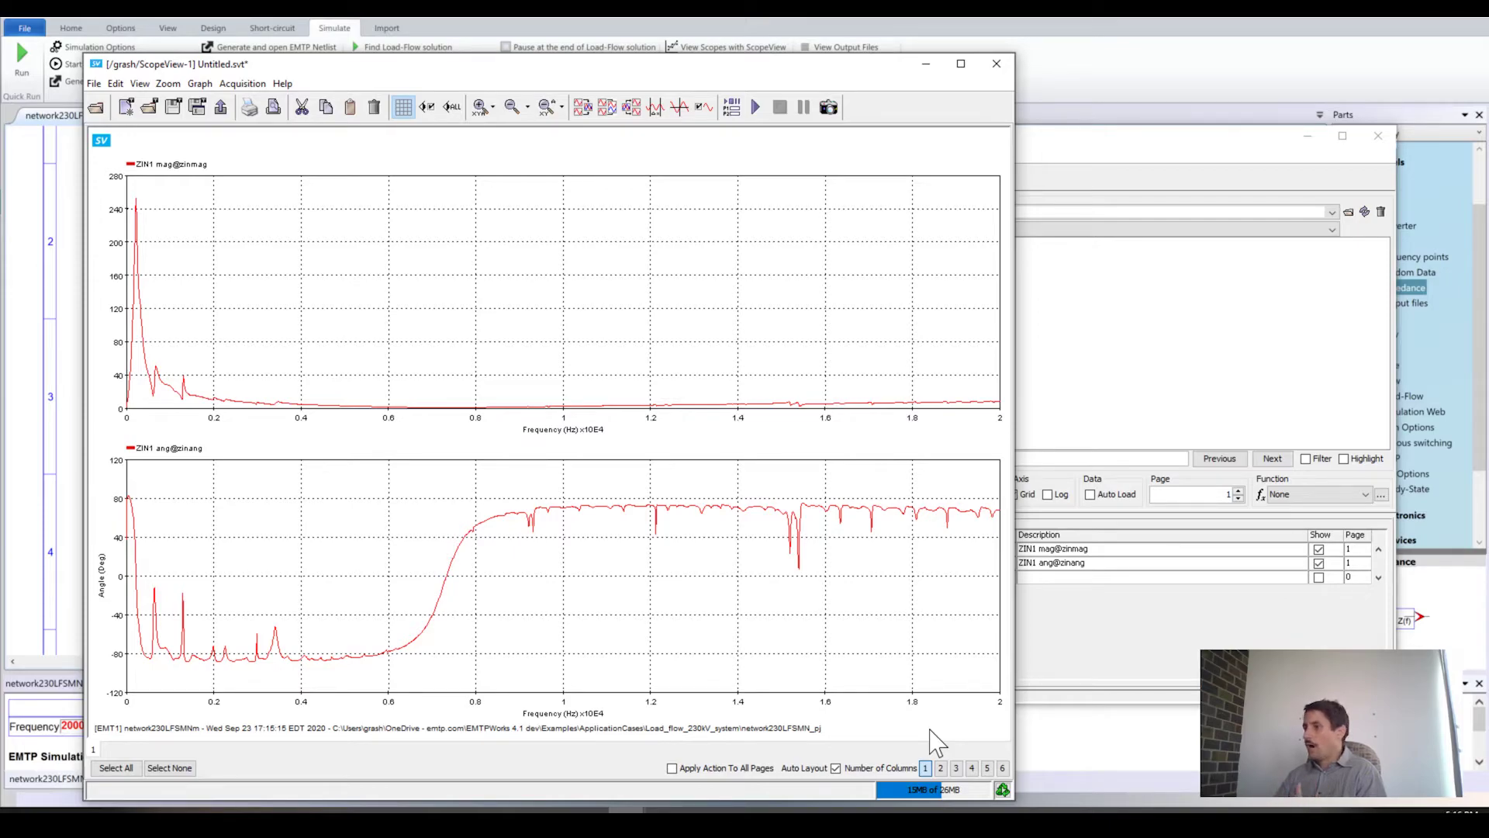
Insert the ZIN1 magnitude signal into a new signal row
left_click(1088, 633)
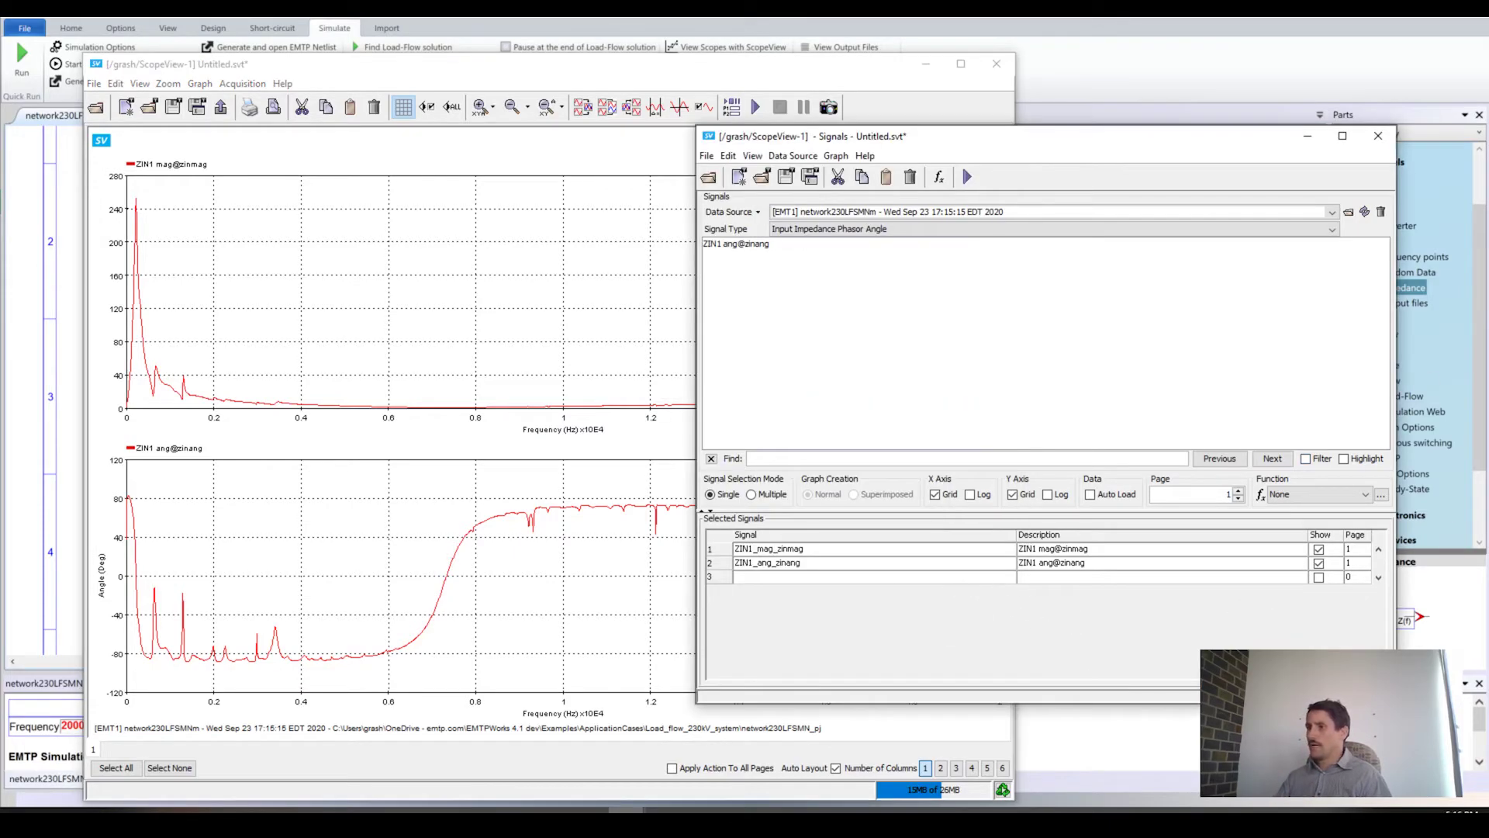
left_click(834, 230)
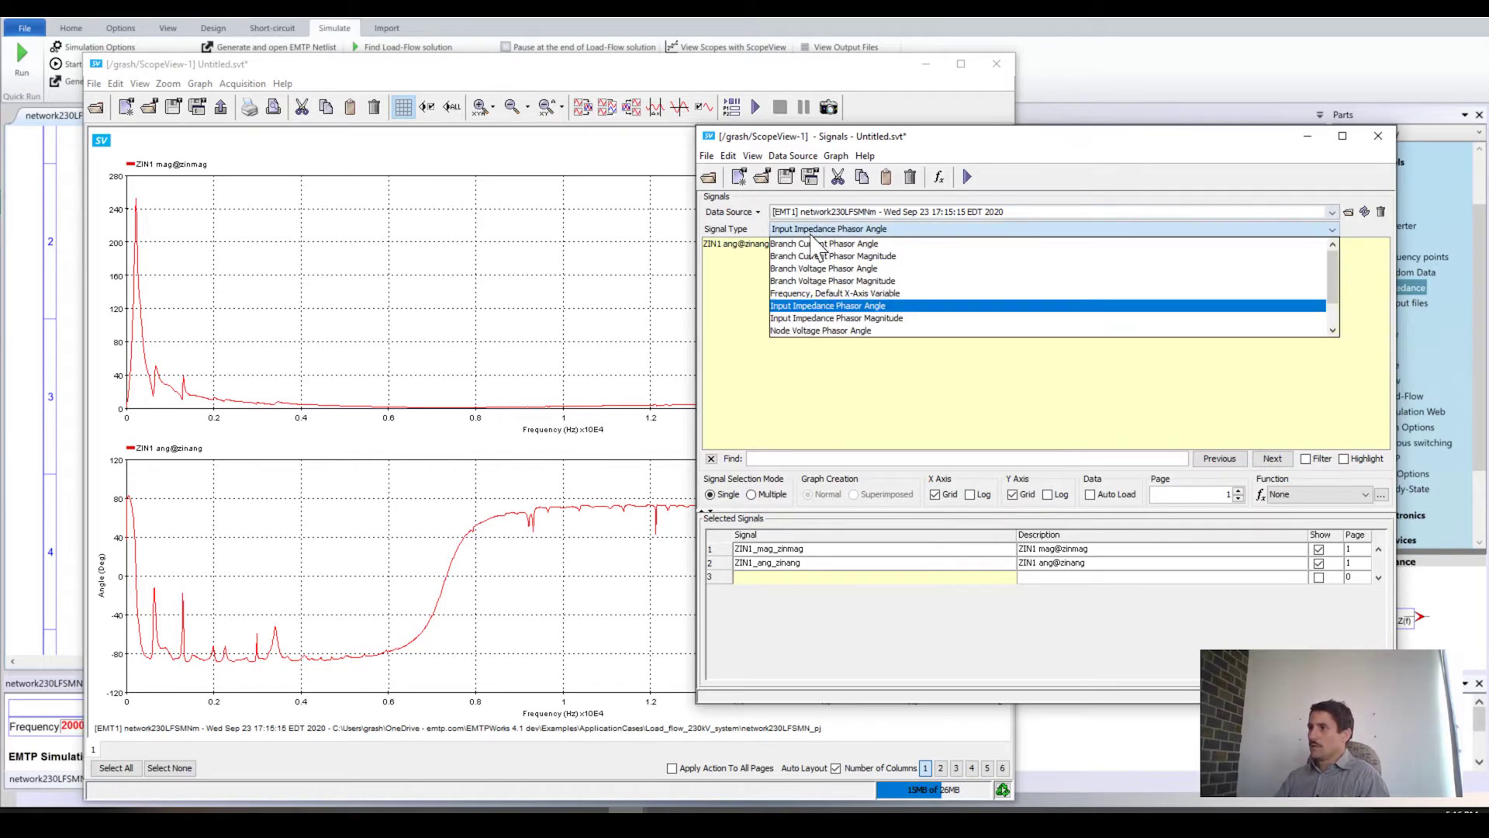
left_click(822, 318)
double_click(737, 244)
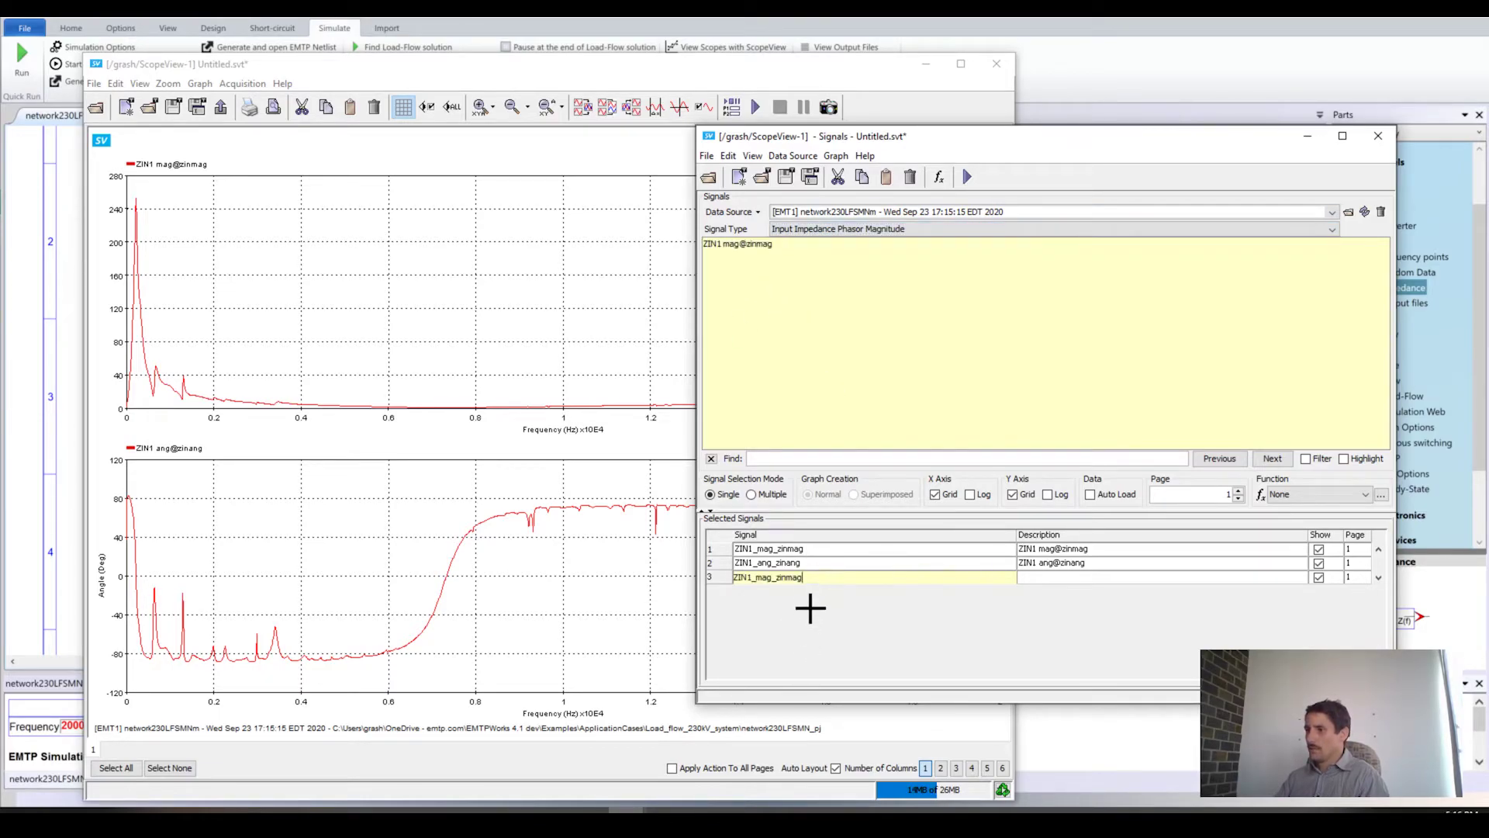
Complete row 3 as ZIN1_mag_zinmag*cos(ZIN1_ang_zinang*PI/60), then select its formula text
type("*")
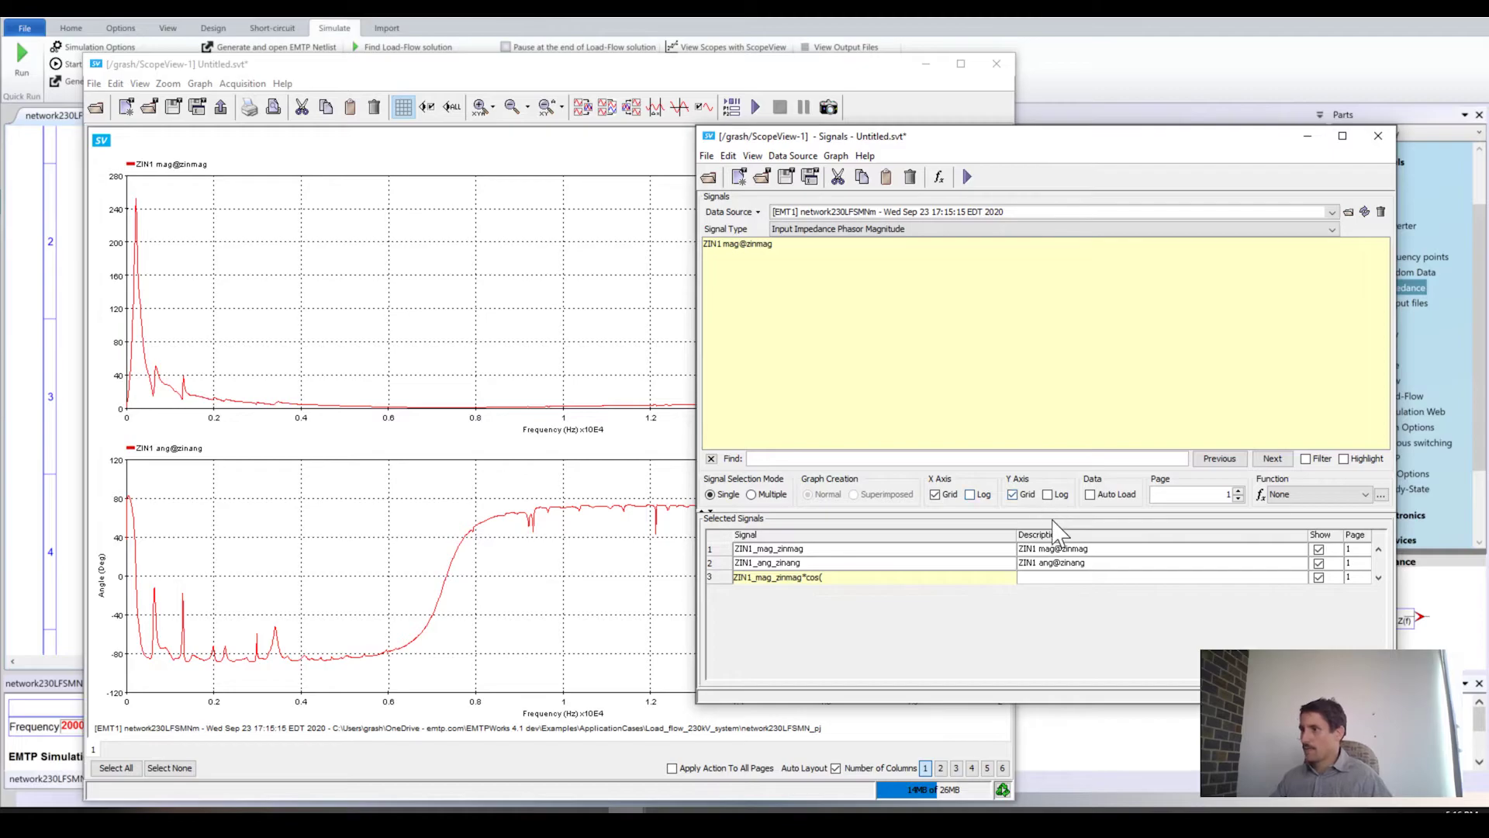
left_click(847, 231)
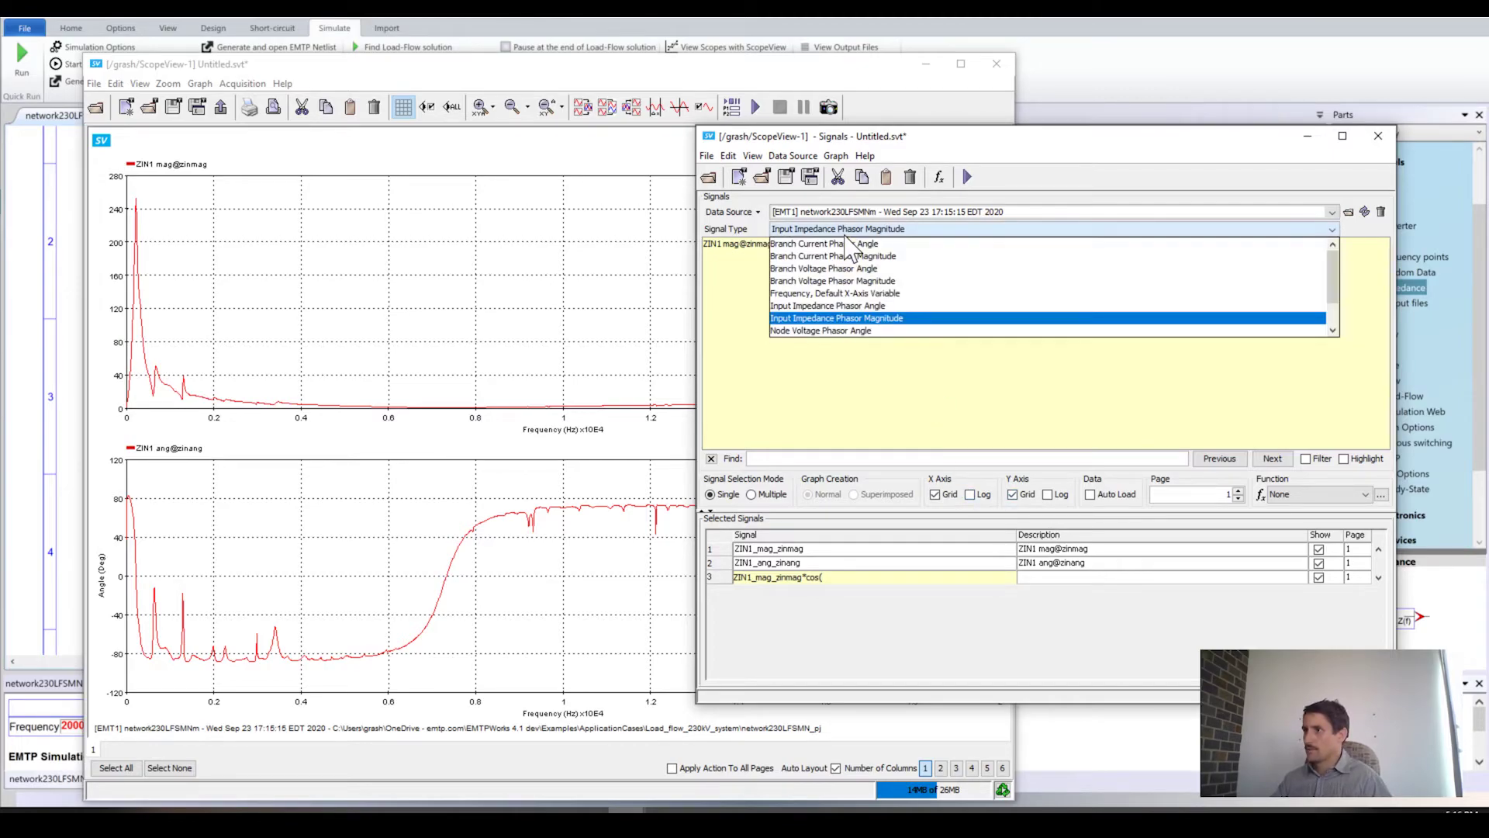
left_click(842, 306)
double_click(737, 244)
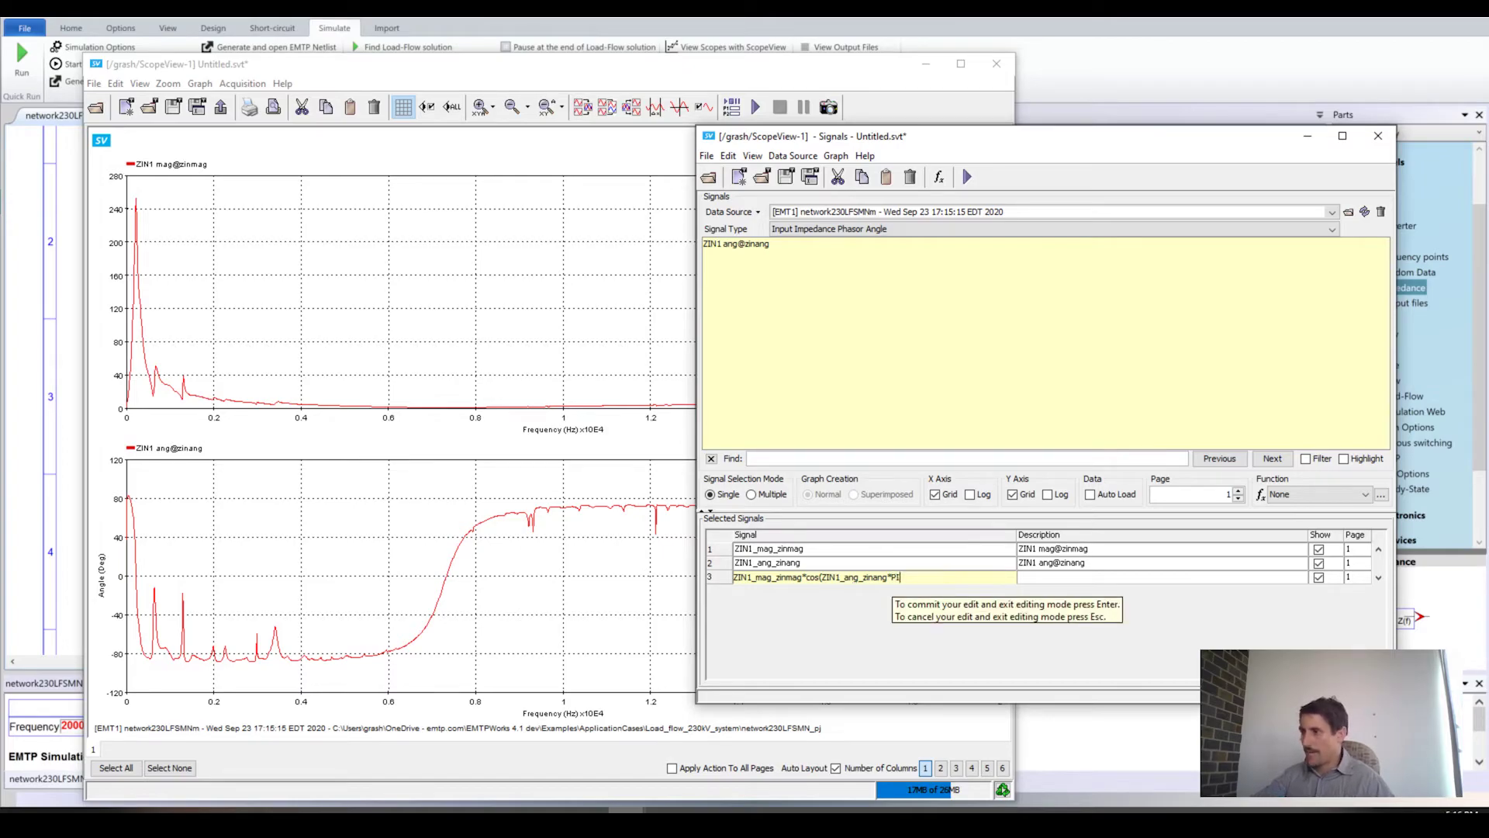
type("*PI/60")
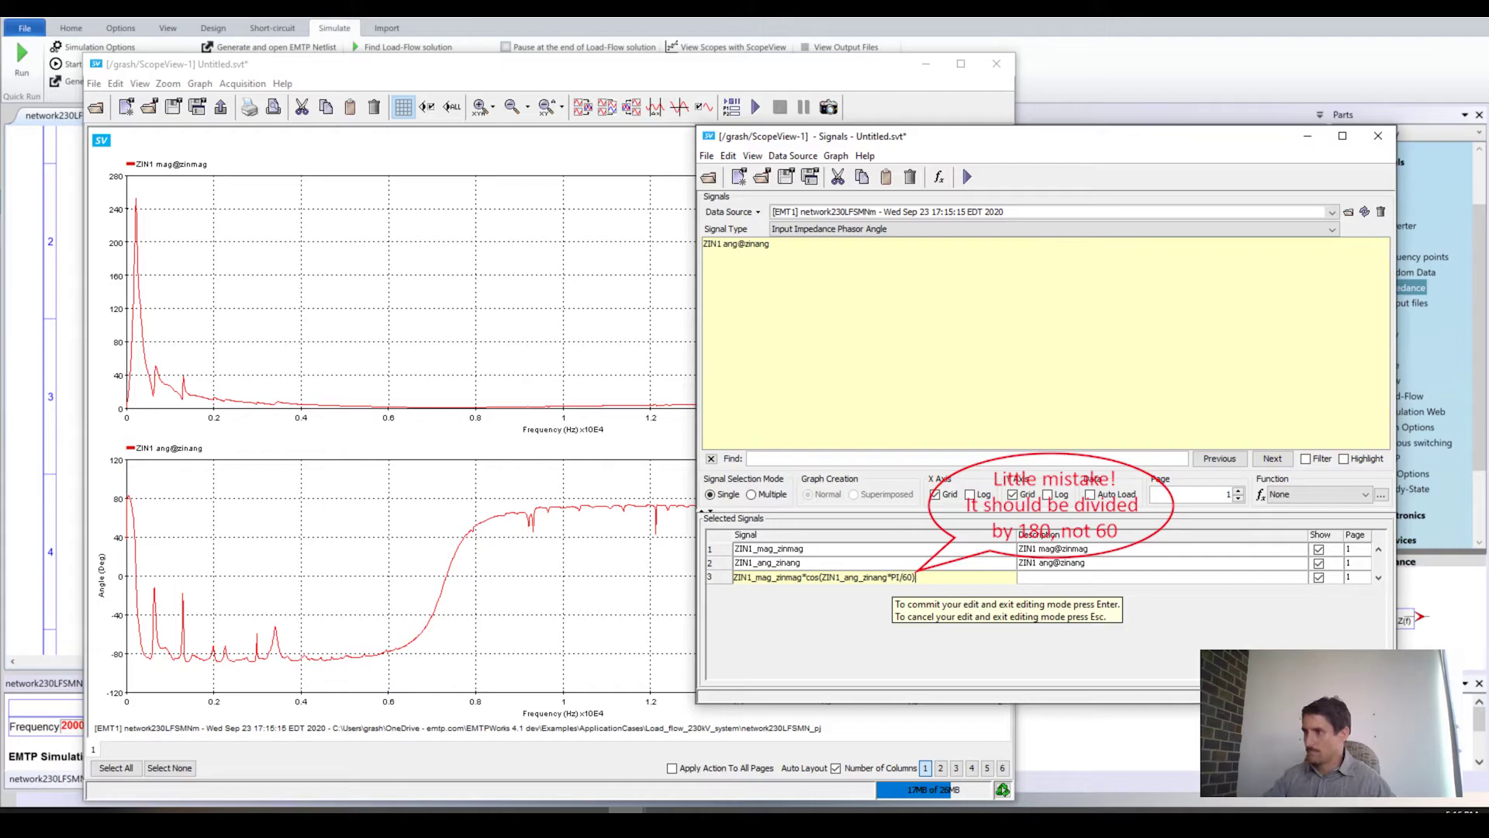
key("Return")
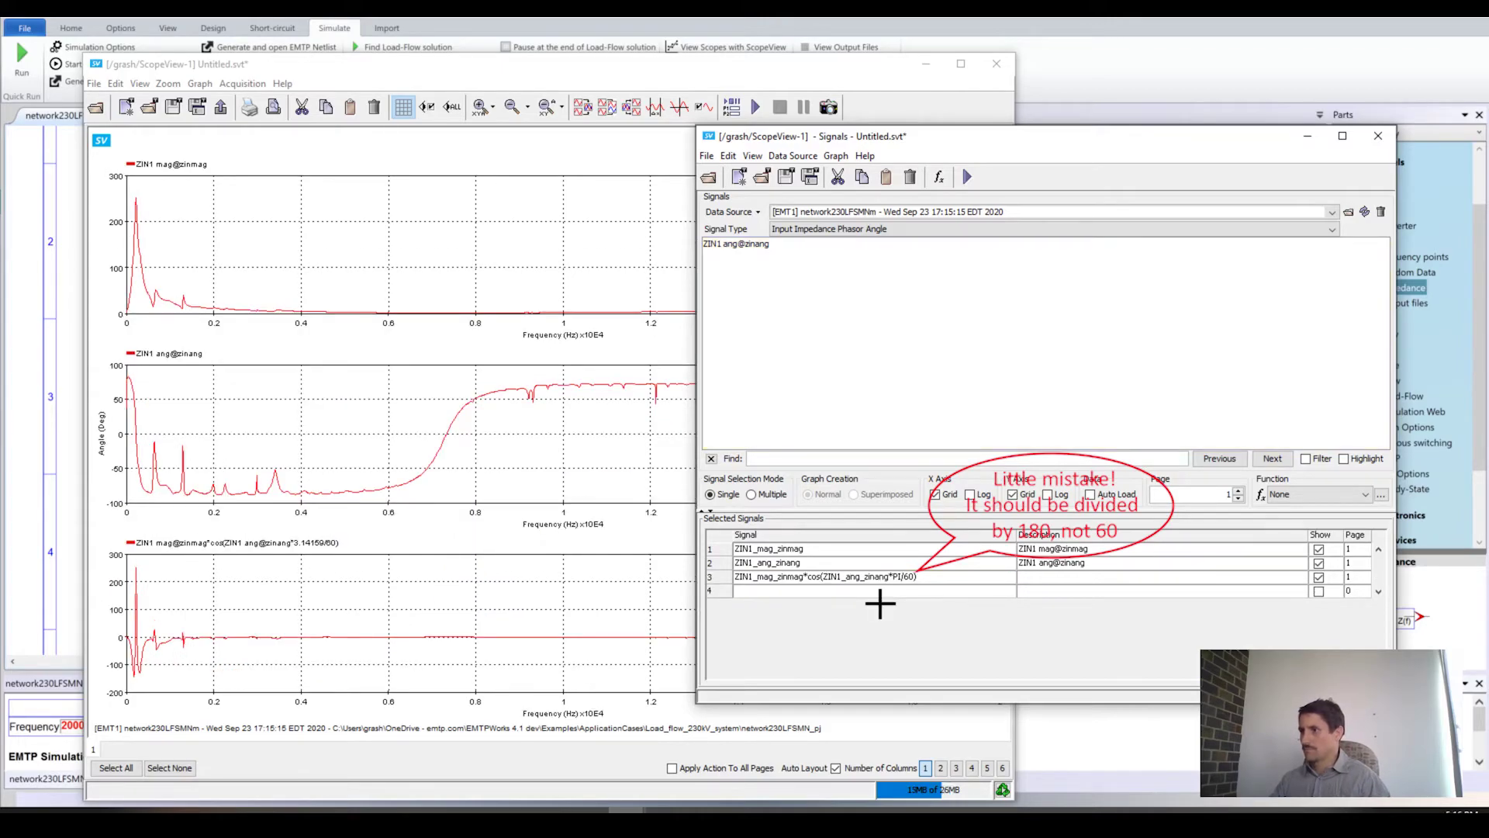
left_click(917, 577)
left_click_drag(917, 577, 709, 577)
Copy the row 3 formula into row 4, changing cos to sin
key("ctrl+c")
left_click(764, 591)
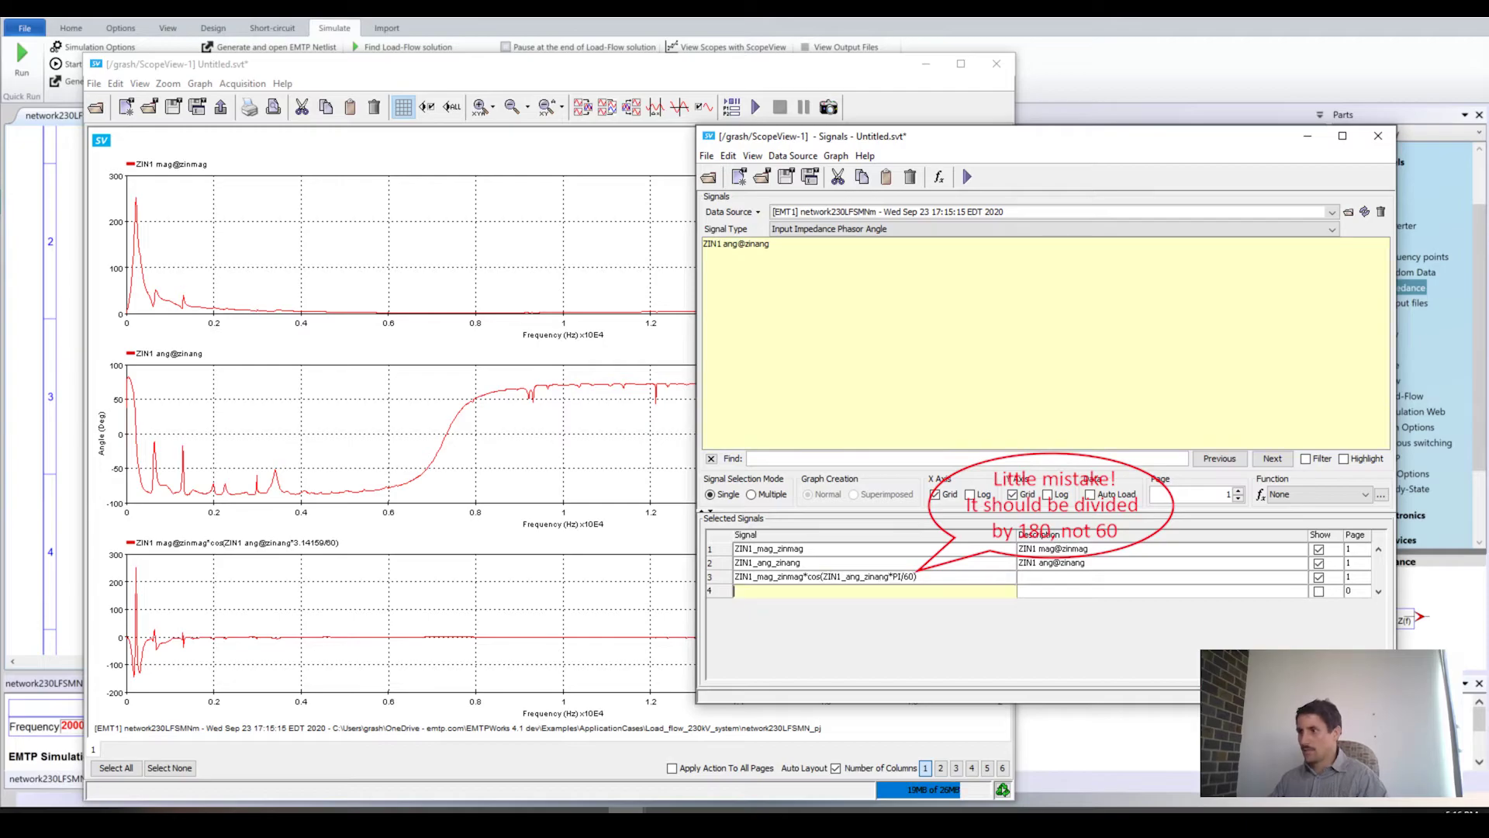
key("ctrl+v")
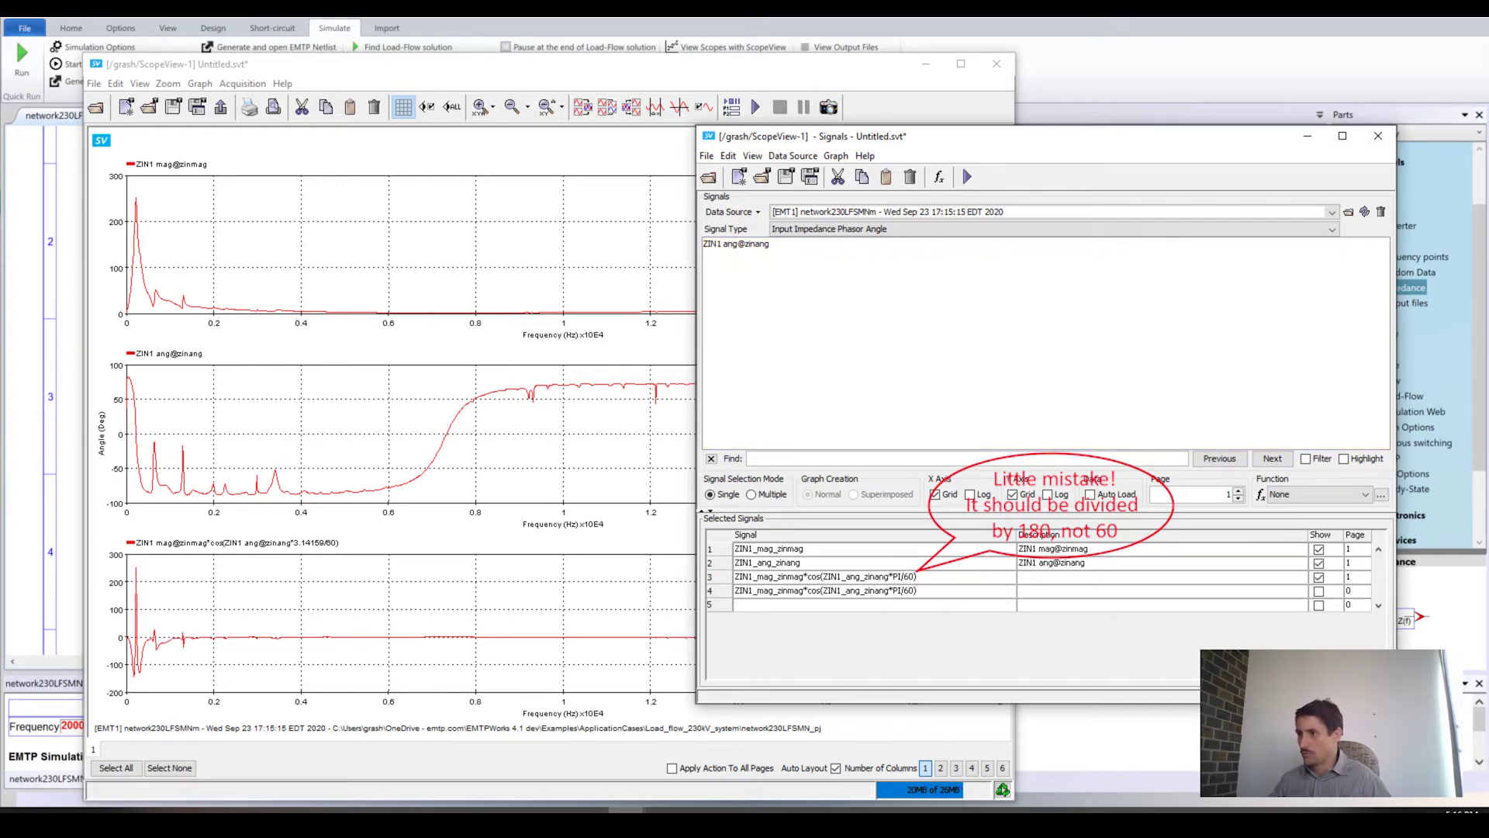
left_click(820, 591)
type("sin")
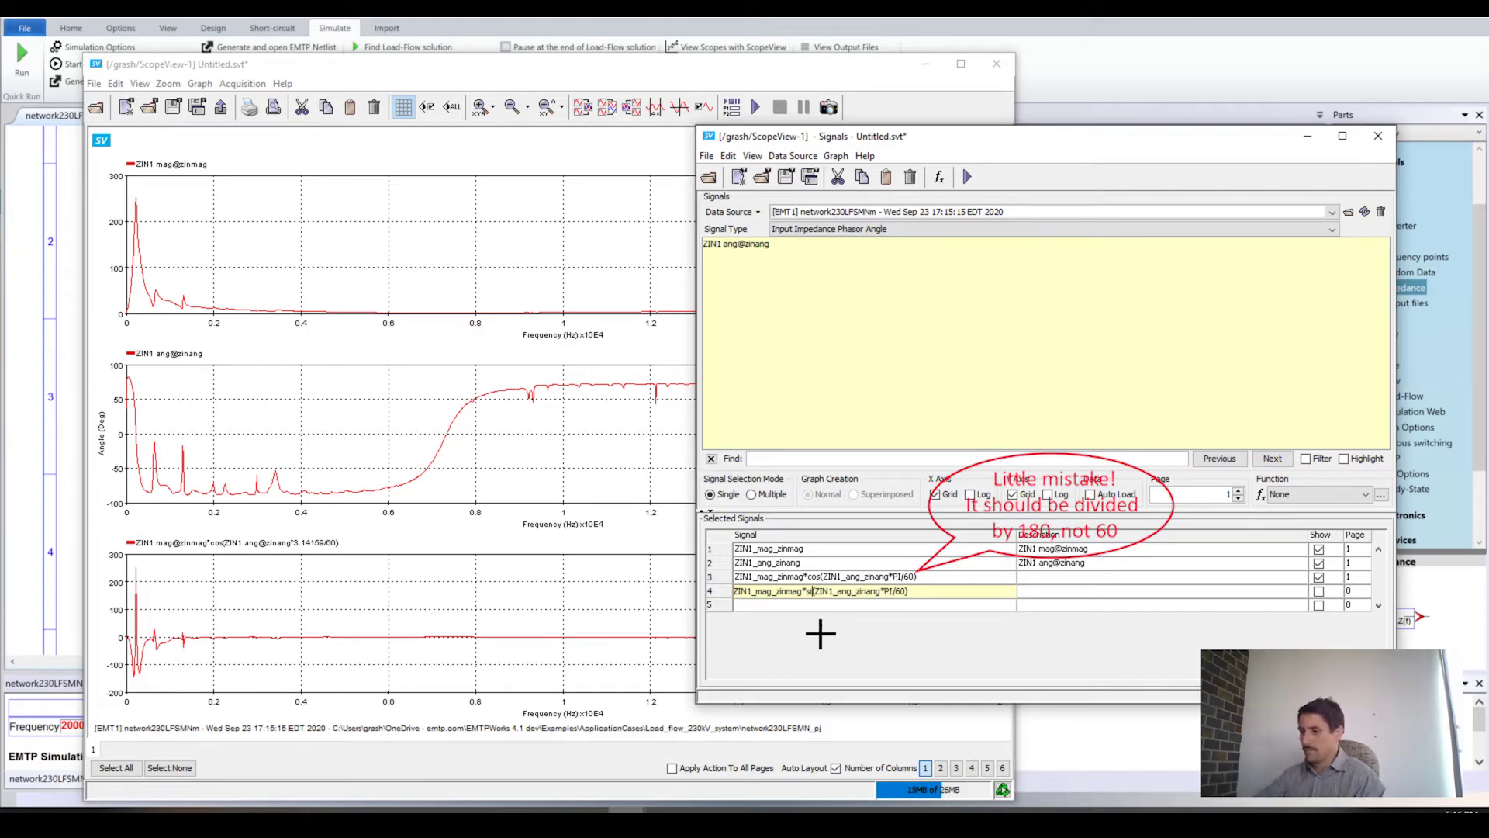
key("Return")
Describe rows 3 and 4 as R and X, refresh, and show X as a fourth graph
double_click(1055, 576)
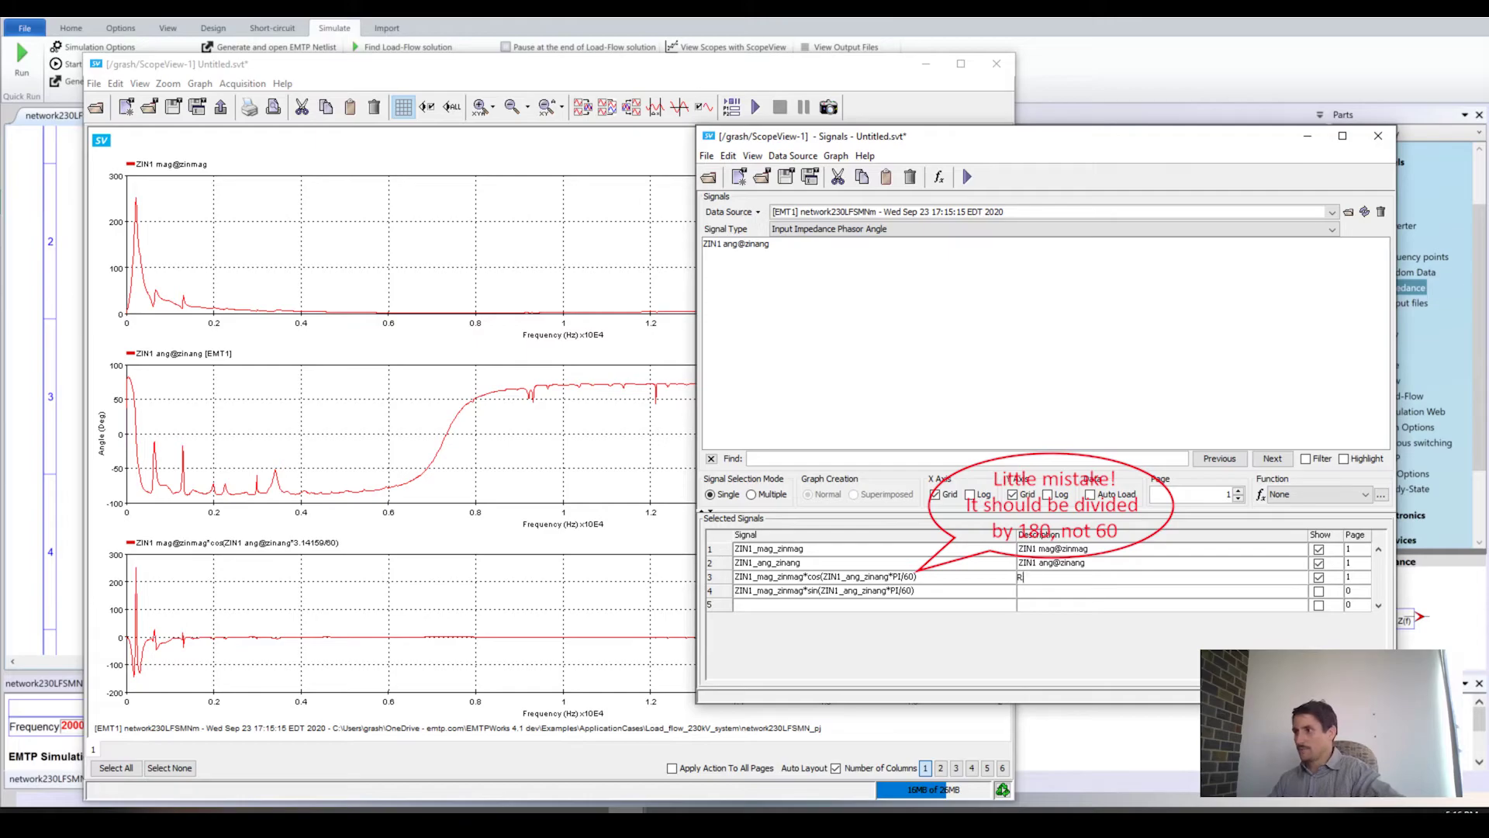
key("Return")
type("X")
key("Return")
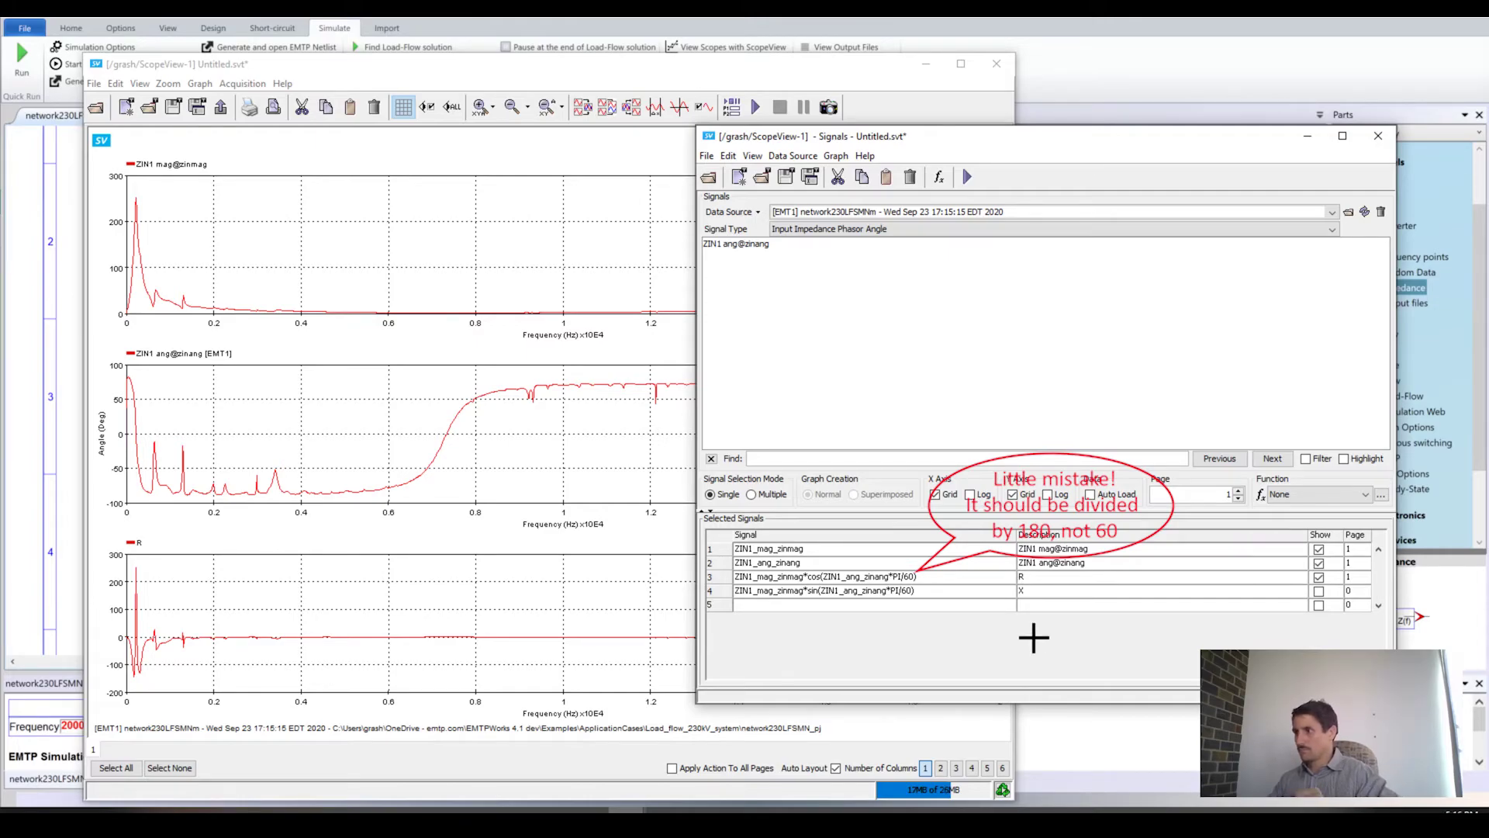
left_click(967, 177)
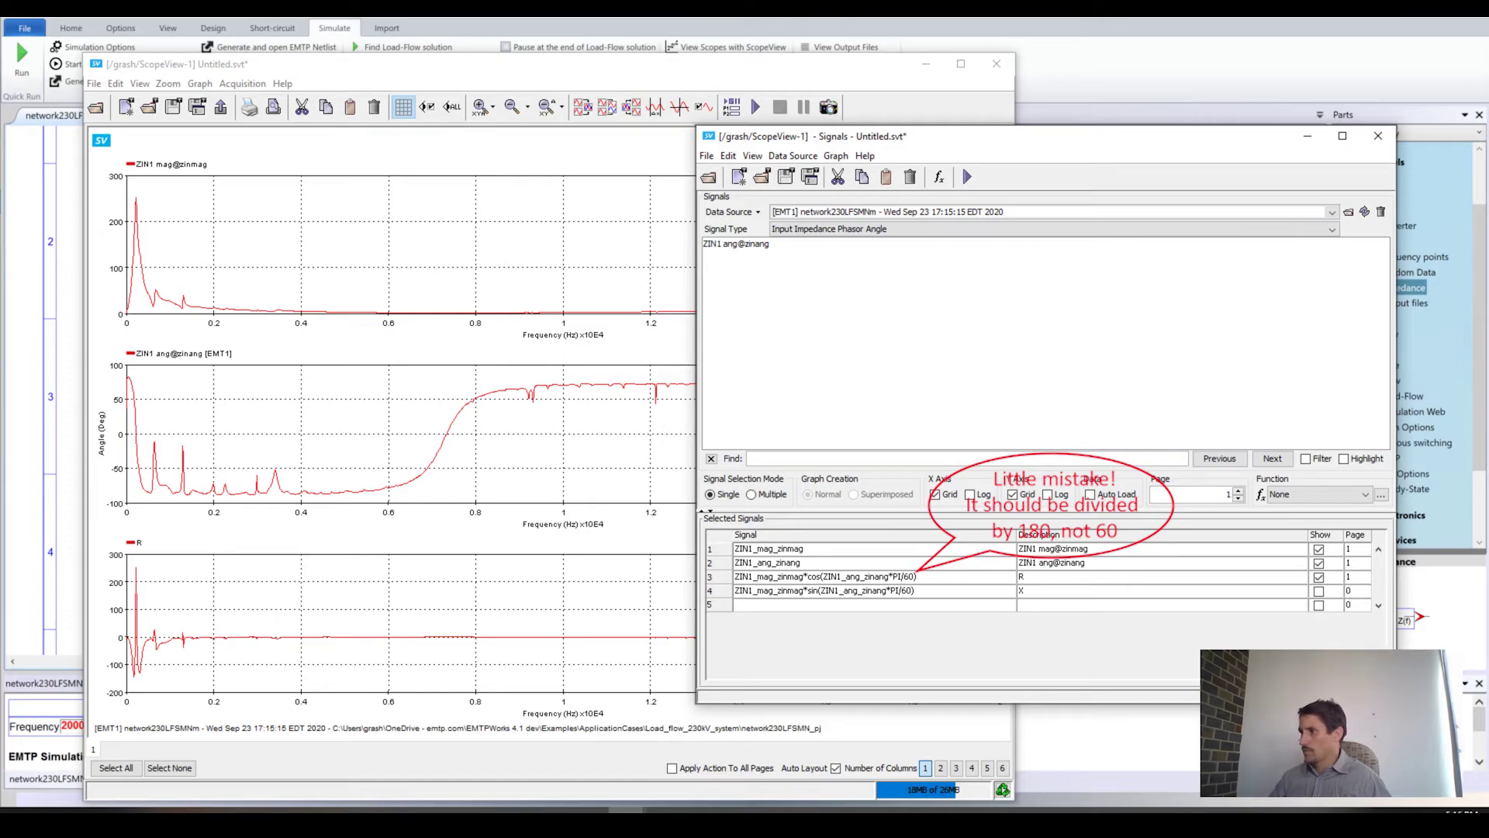
left_click(1318, 591)
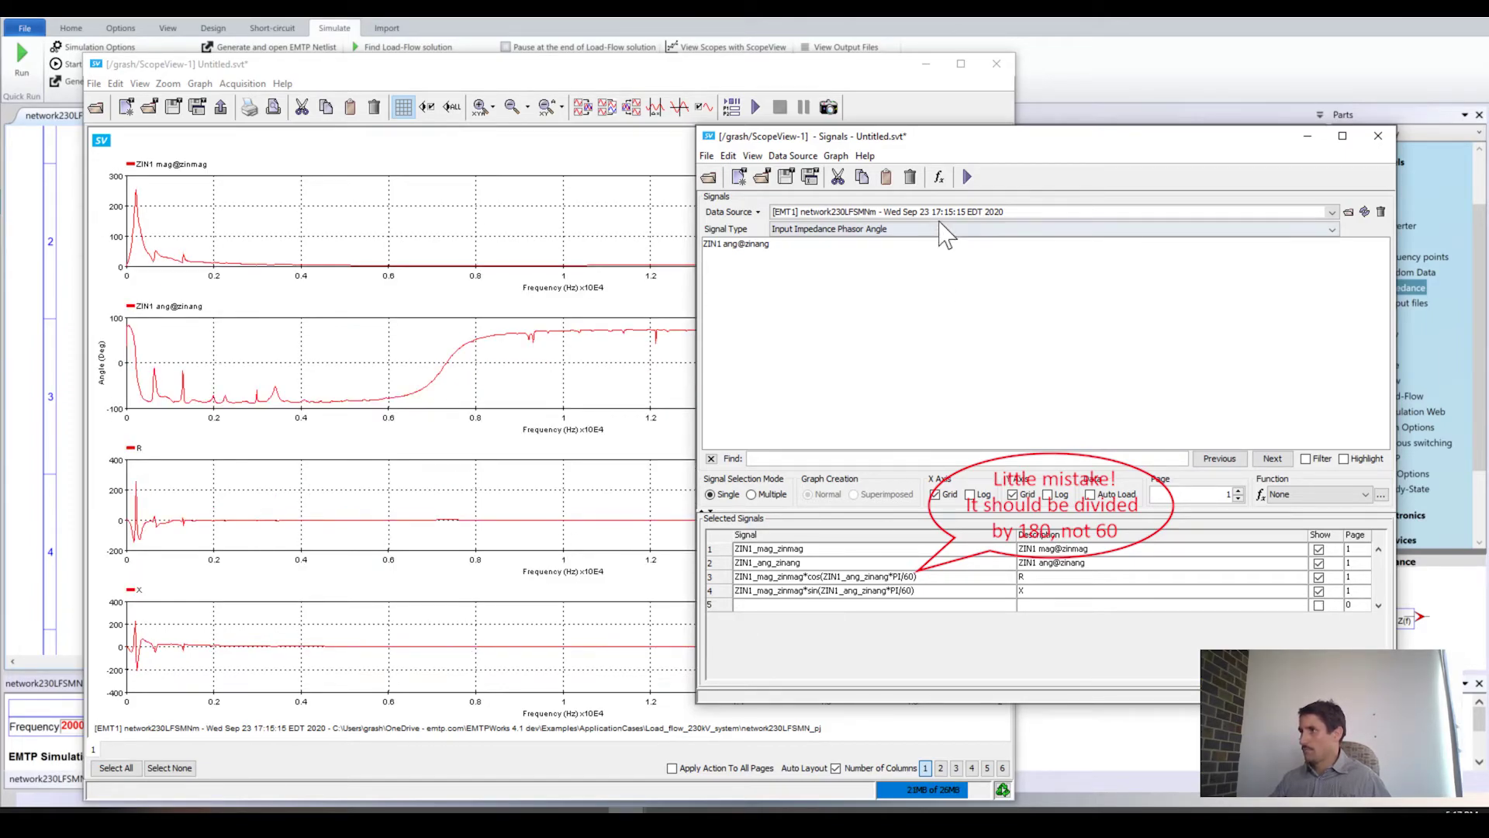
Delete the angle, R and X graphs, leaving ZIN1 mag in one full-width column
left_click(967, 177)
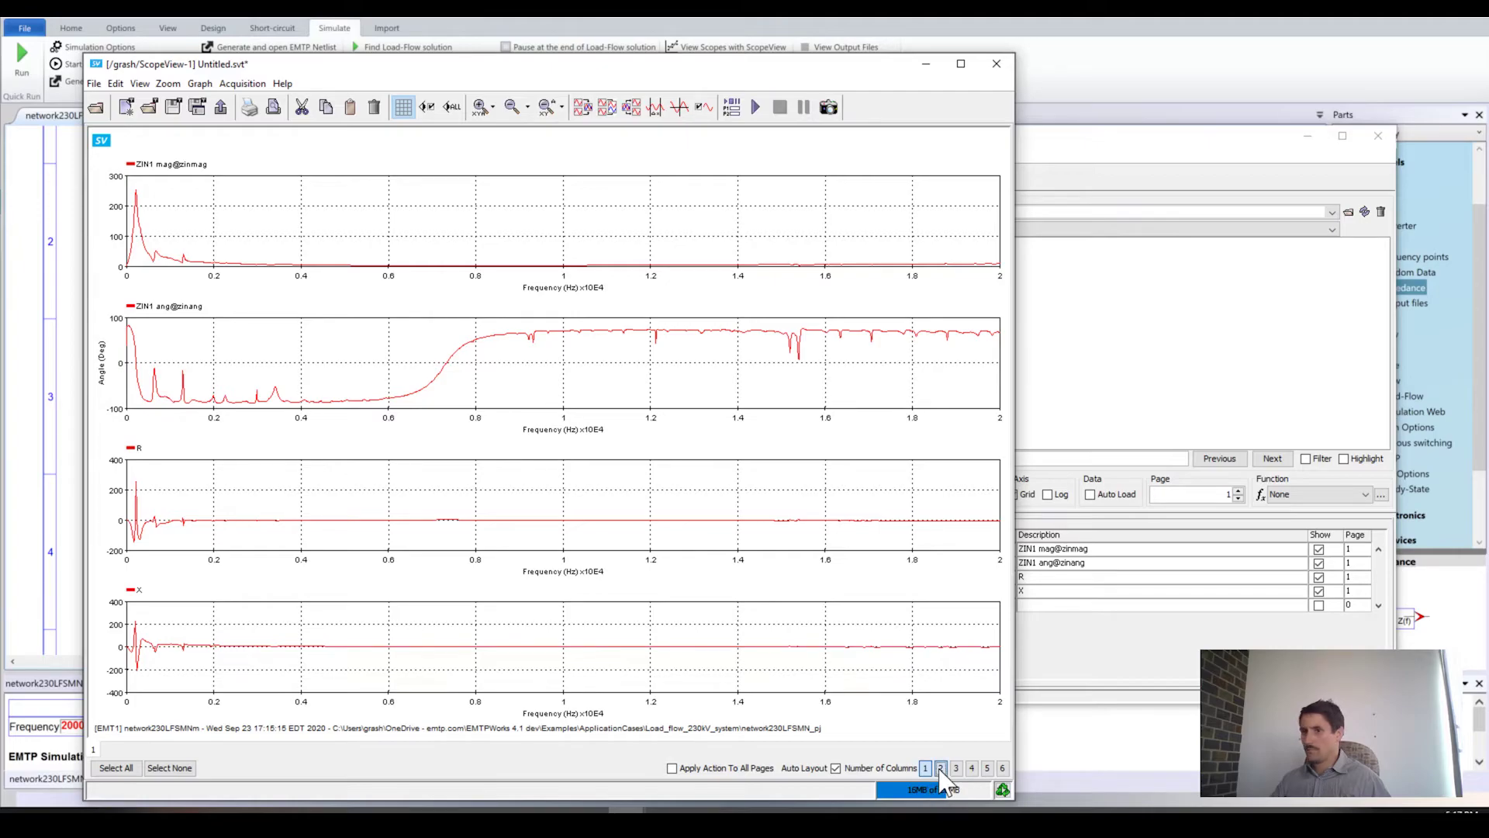
left_click(941, 768)
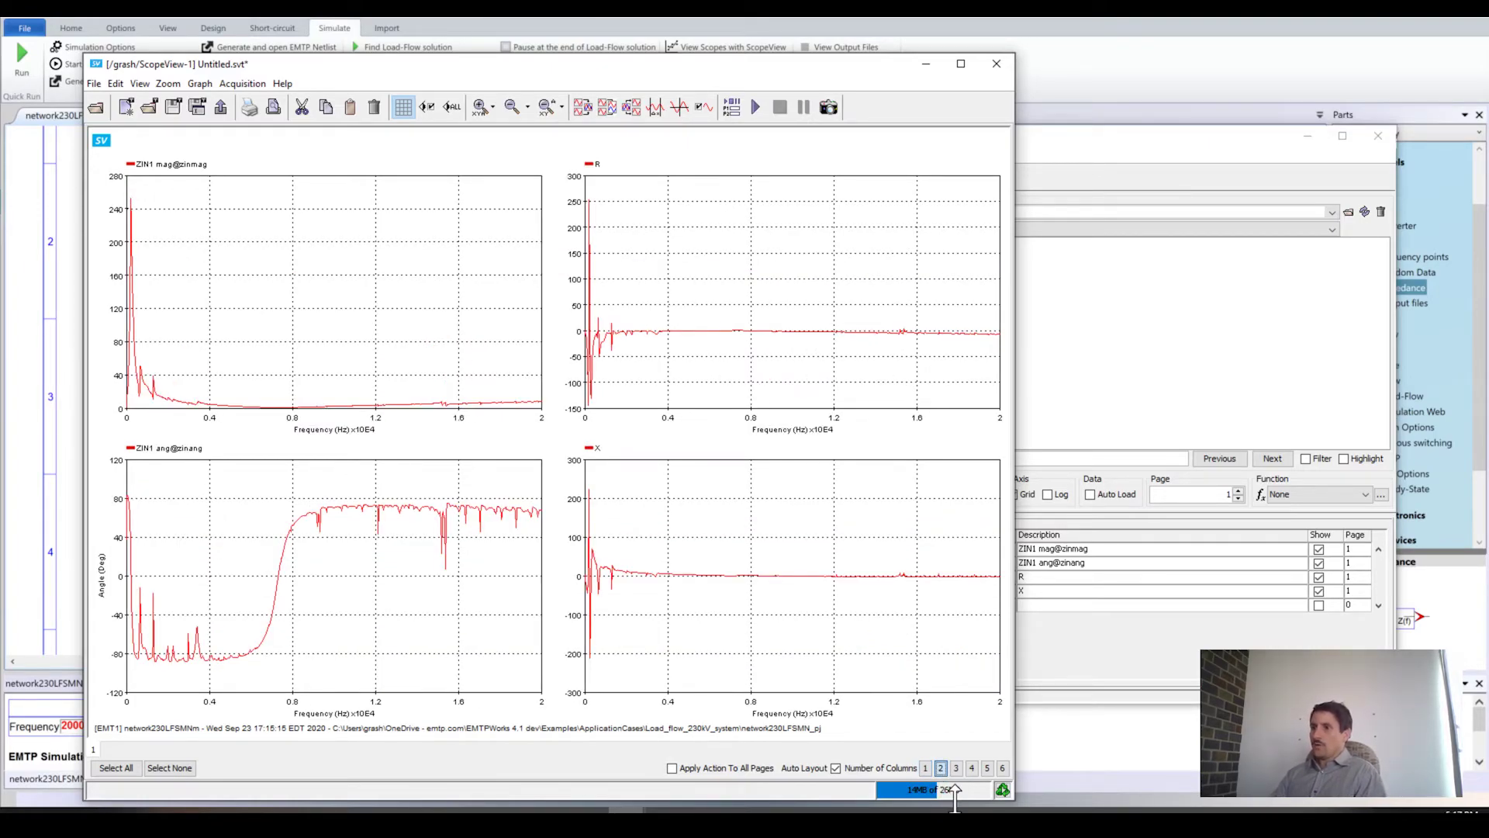
left_click_drag(387, 628, 620, 604)
key("Delete")
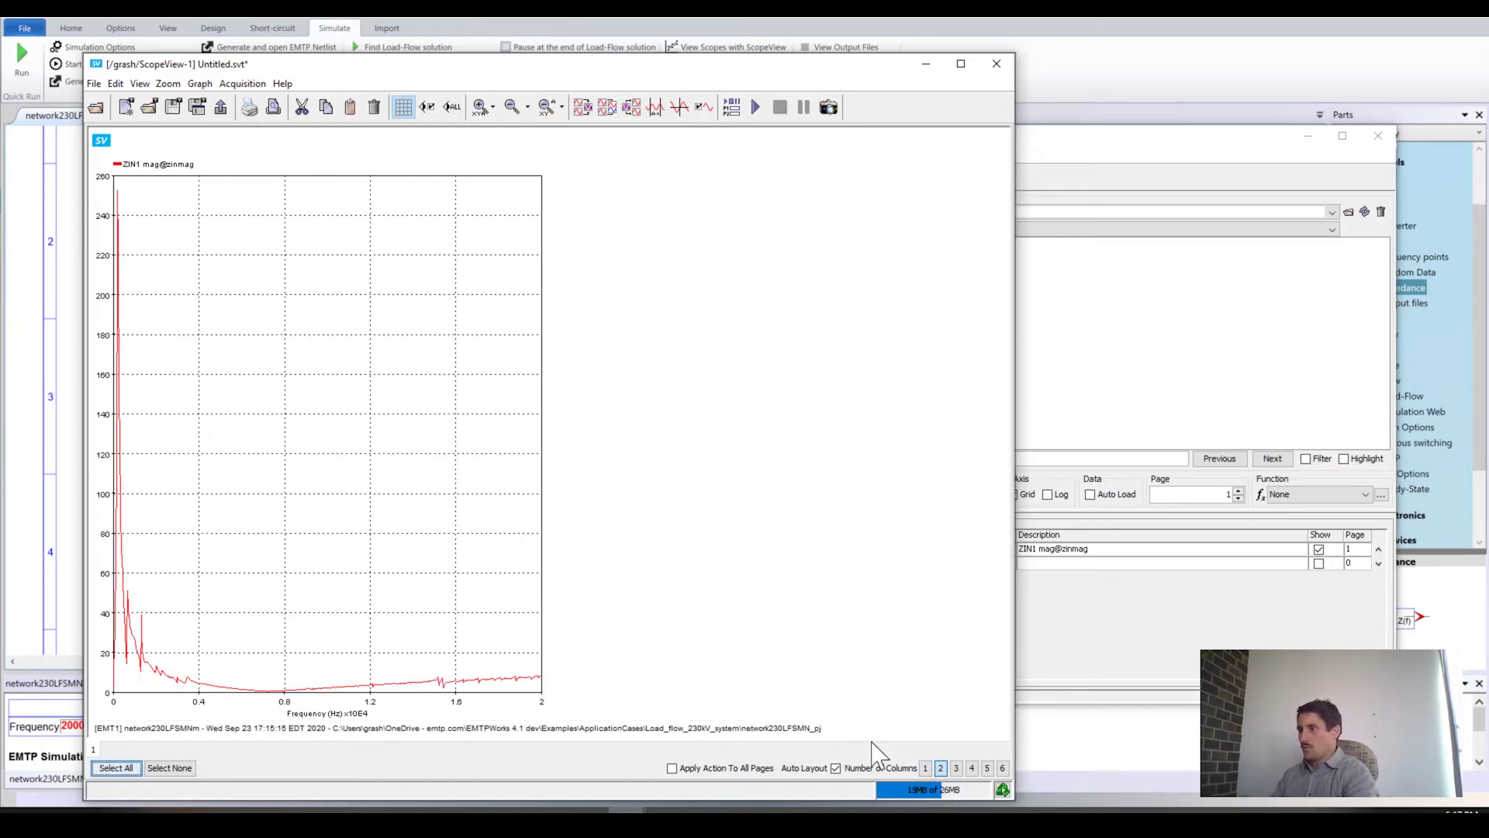
left_click(925, 767)
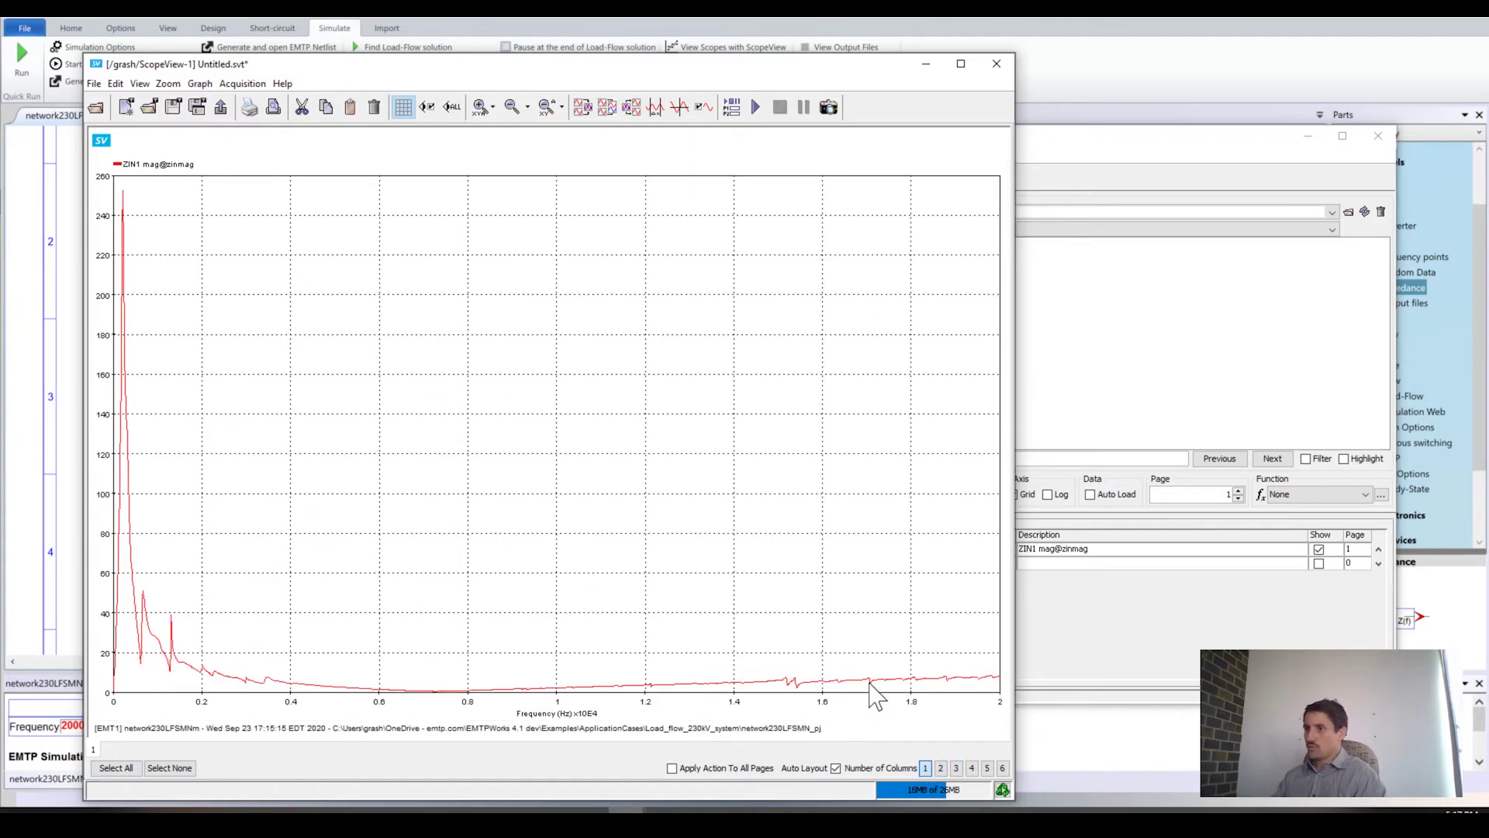
Make both the frequency X axis and magnitude Y axis logarithmic in Graph Properties
right_click(511, 475)
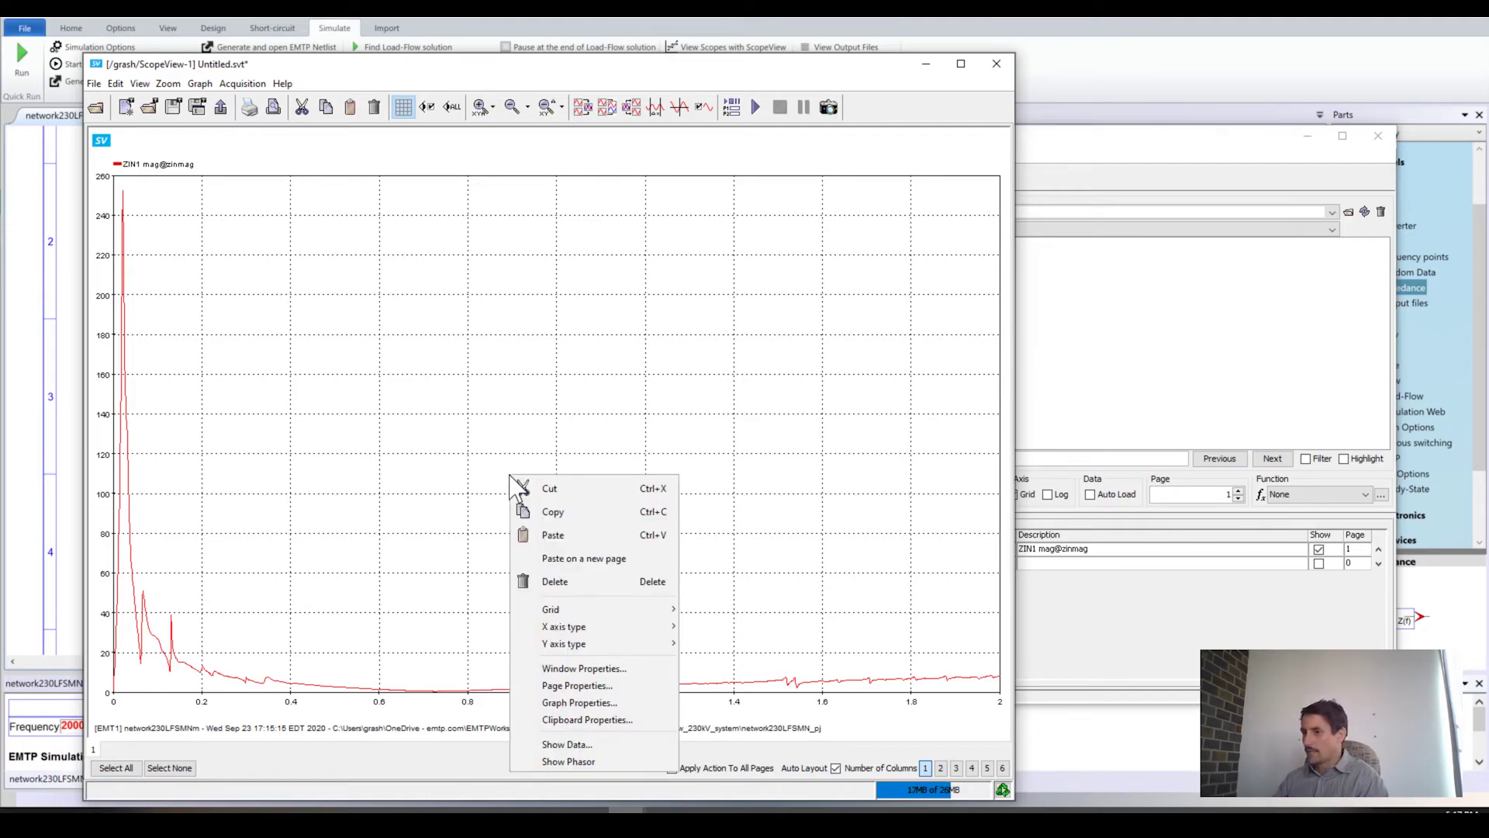
left_click(580, 705)
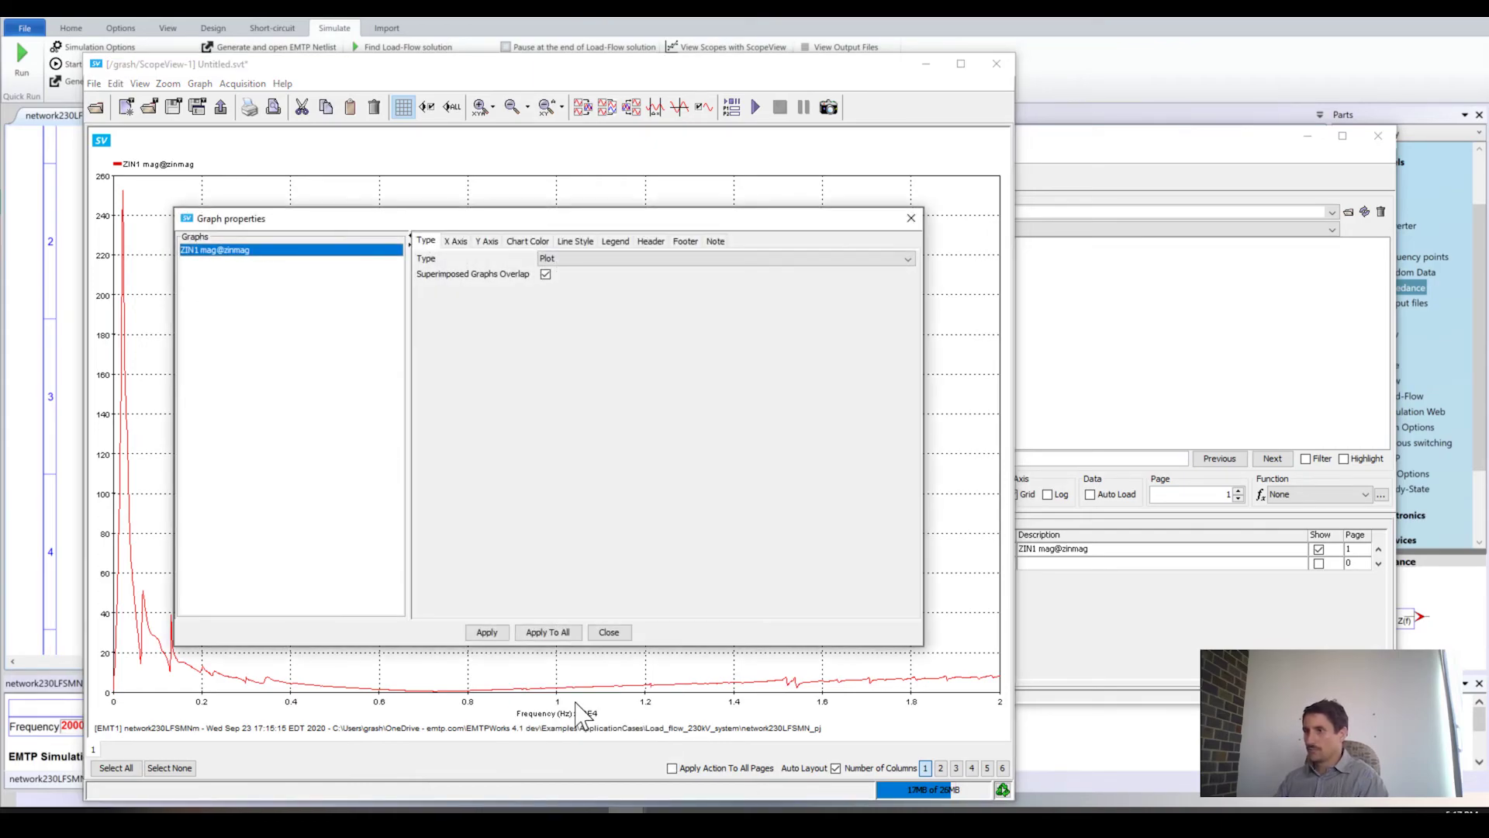
left_click(456, 242)
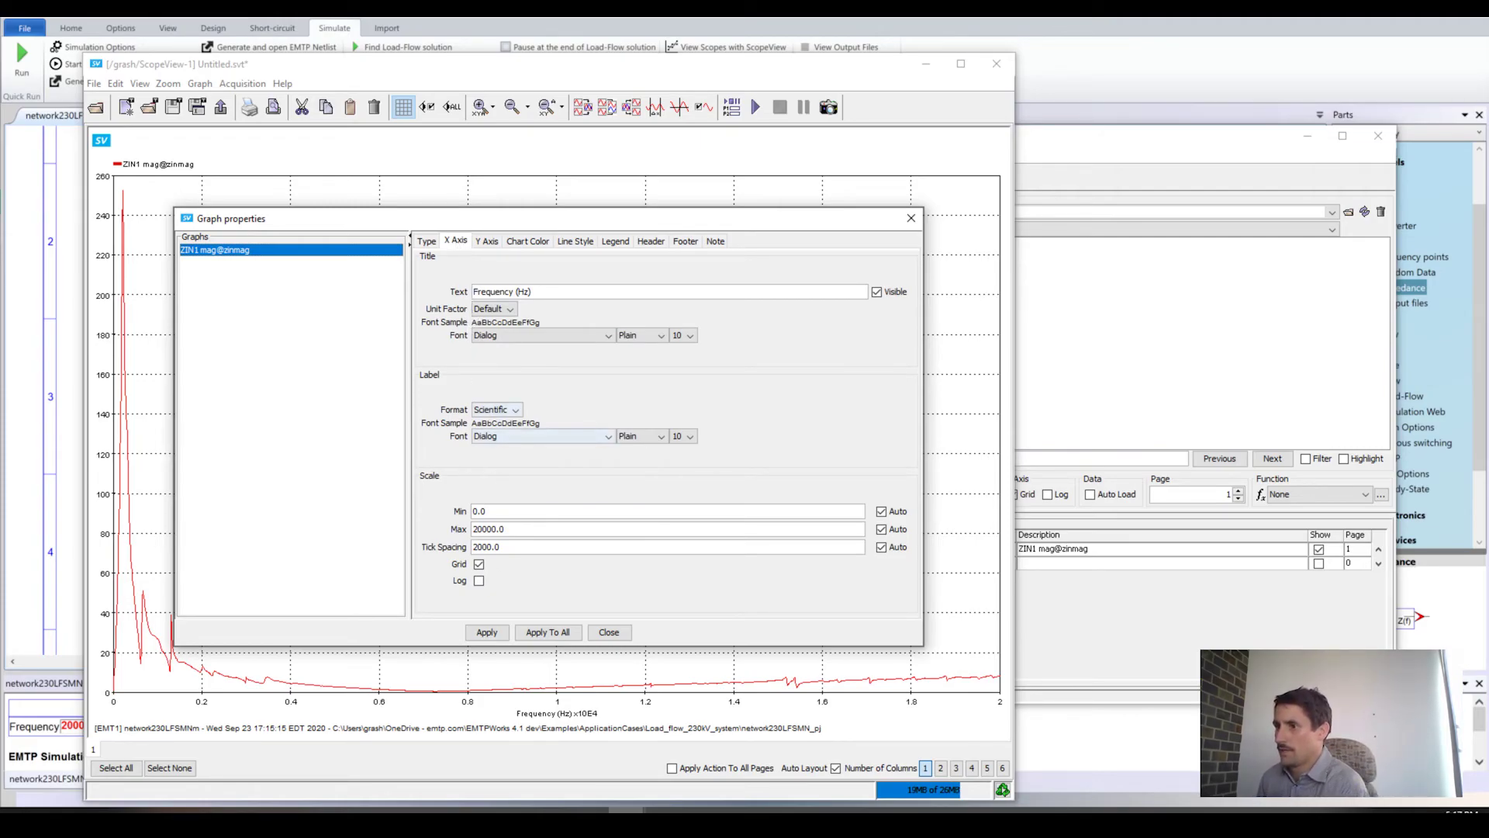
left_click(479, 581)
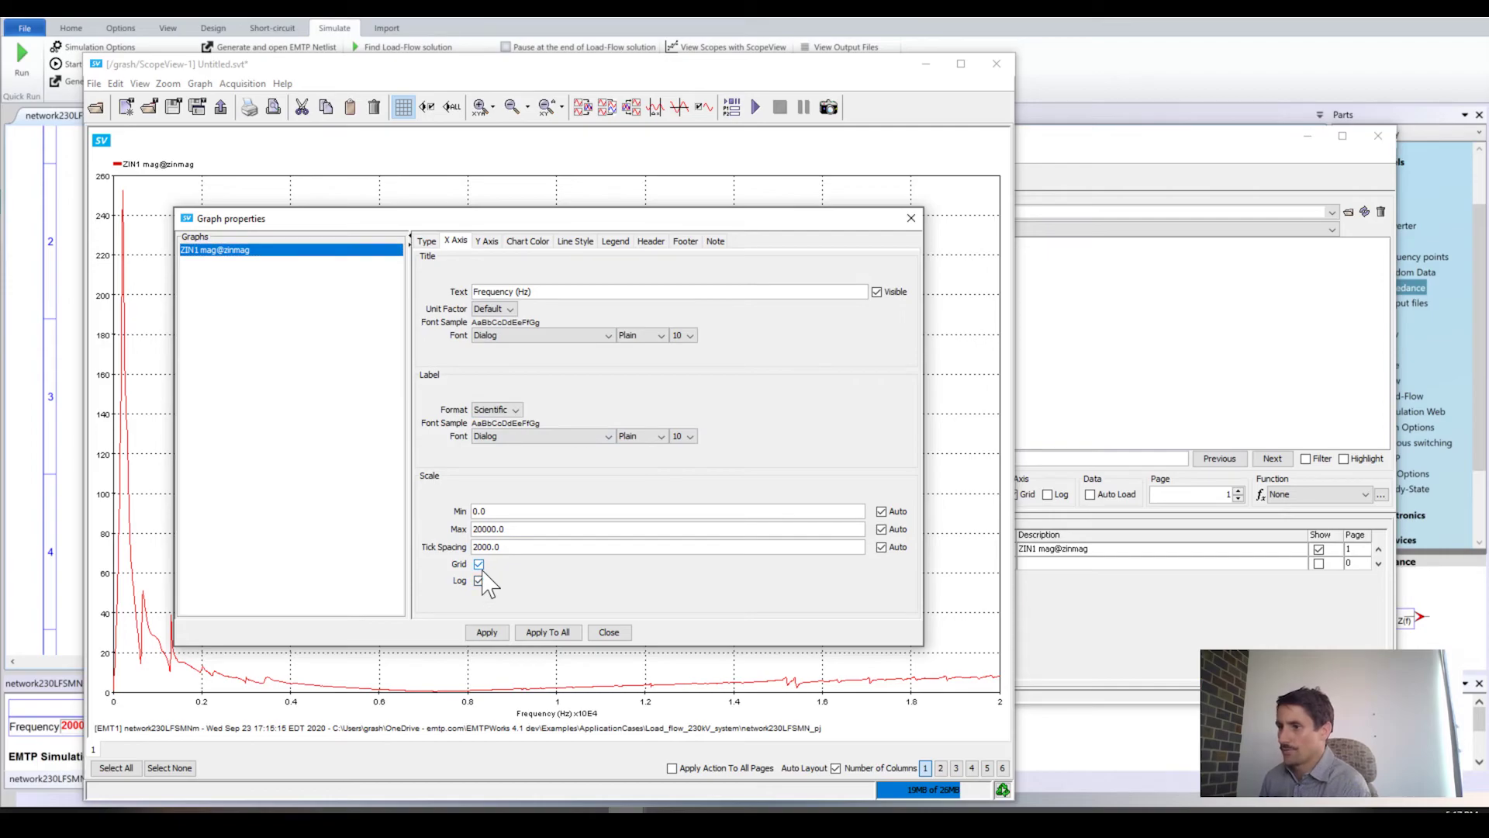
left_click(495, 633)
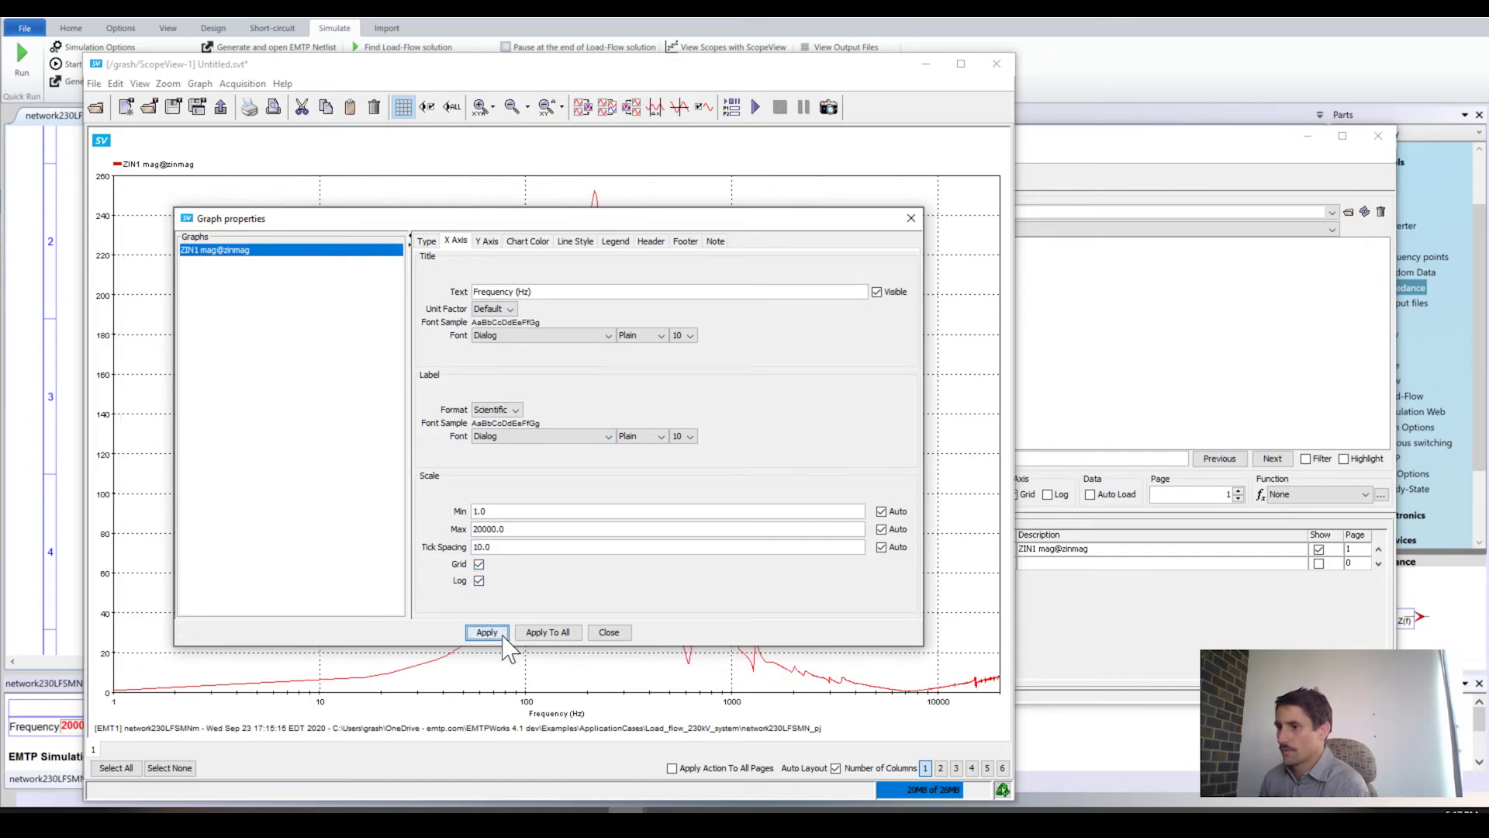
left_click(487, 242)
left_click(479, 581)
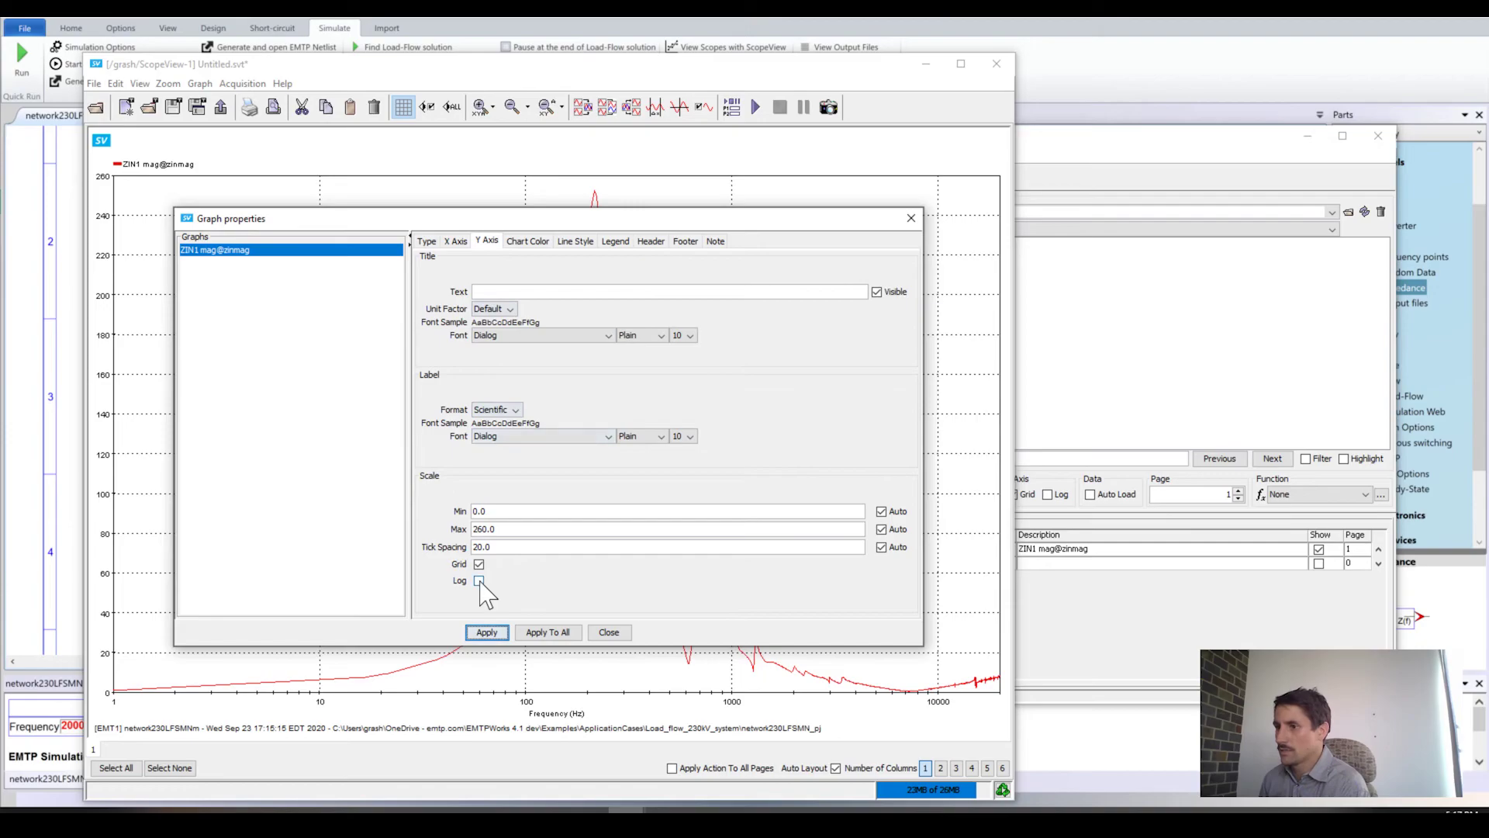
left_click(487, 633)
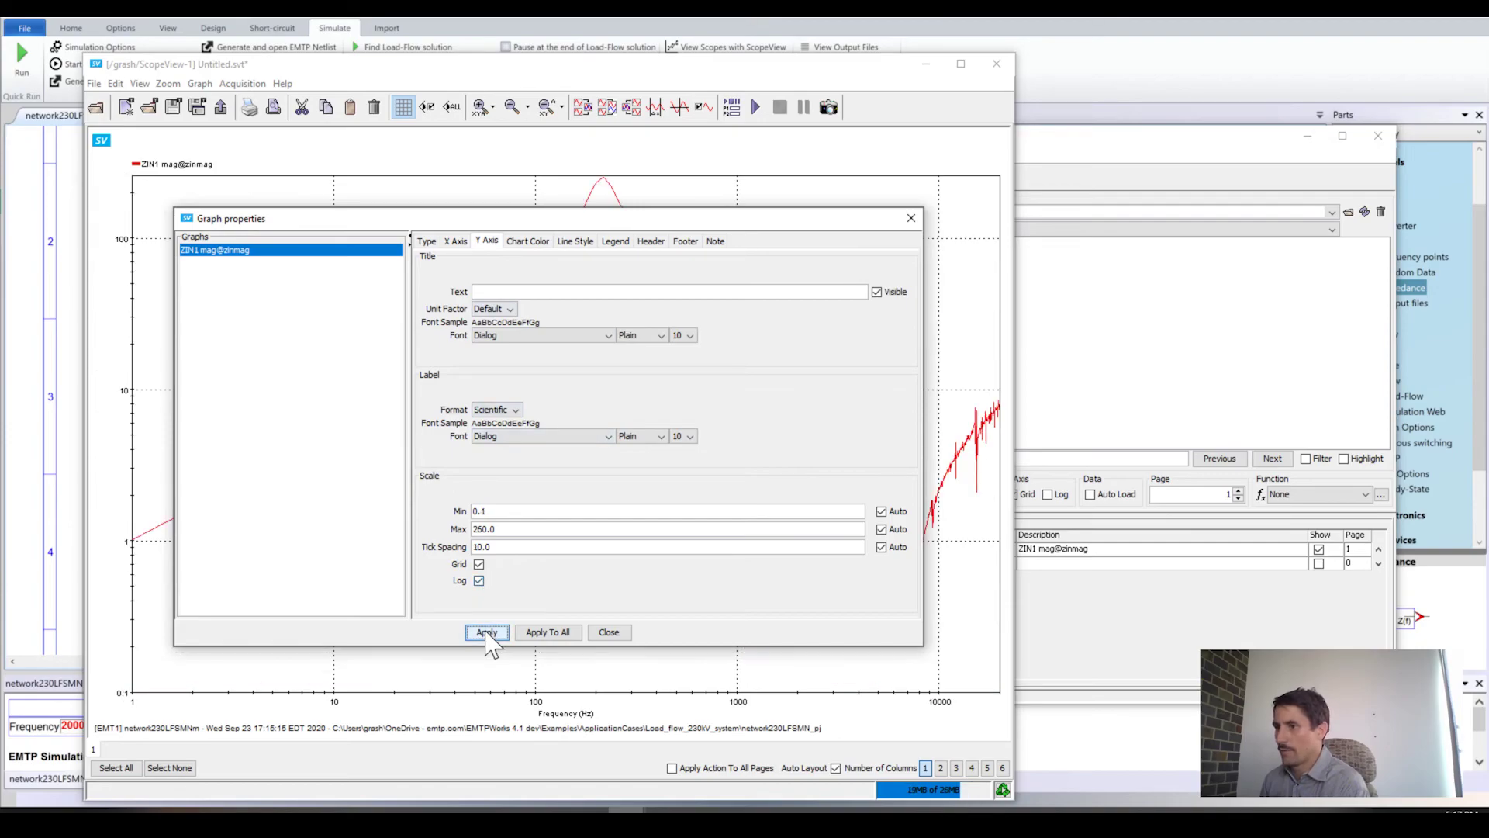
left_click(617, 633)
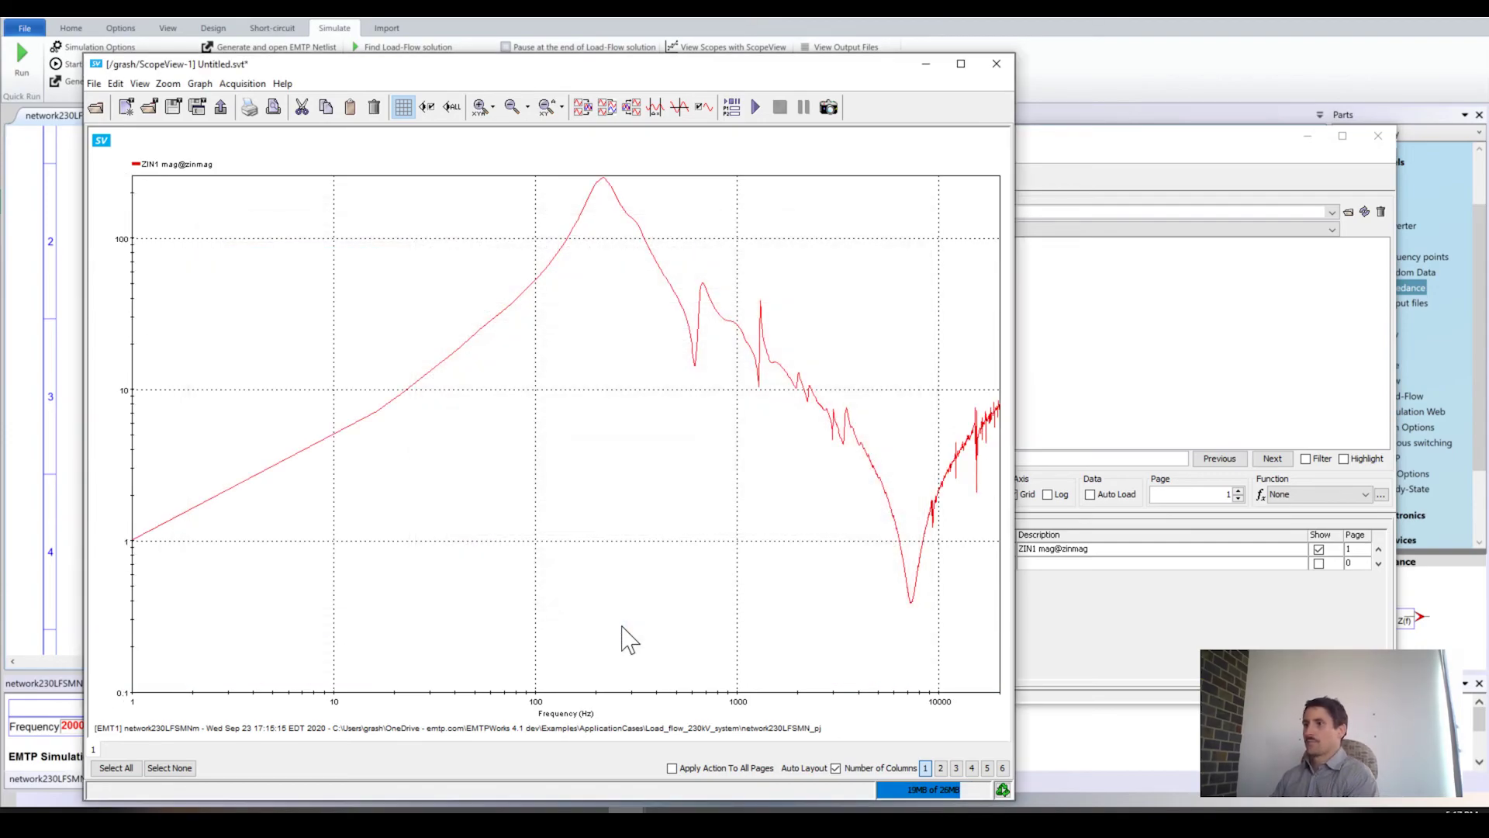
right_click(555, 491)
mouse_move(625, 642)
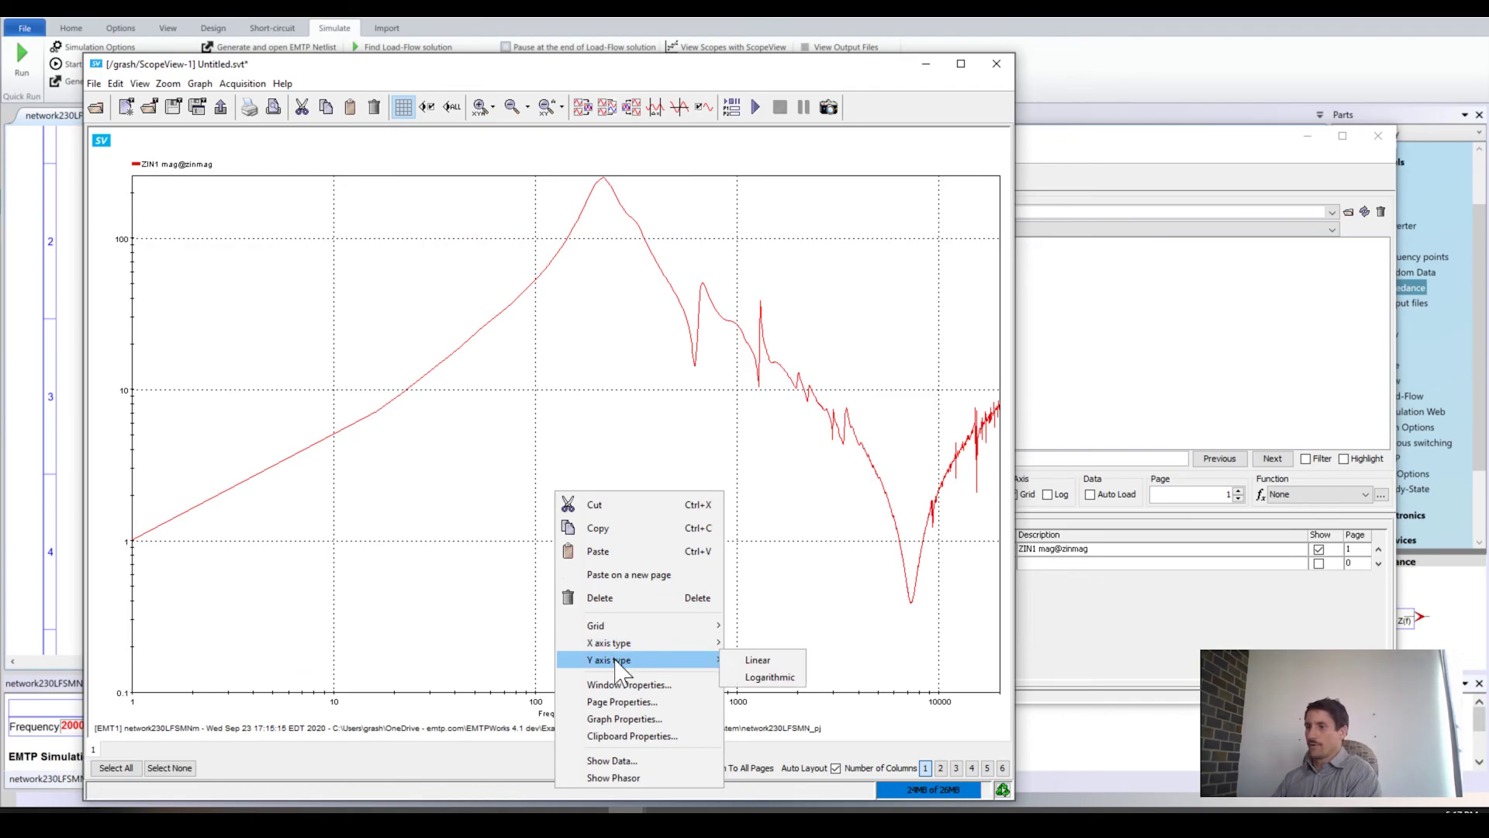